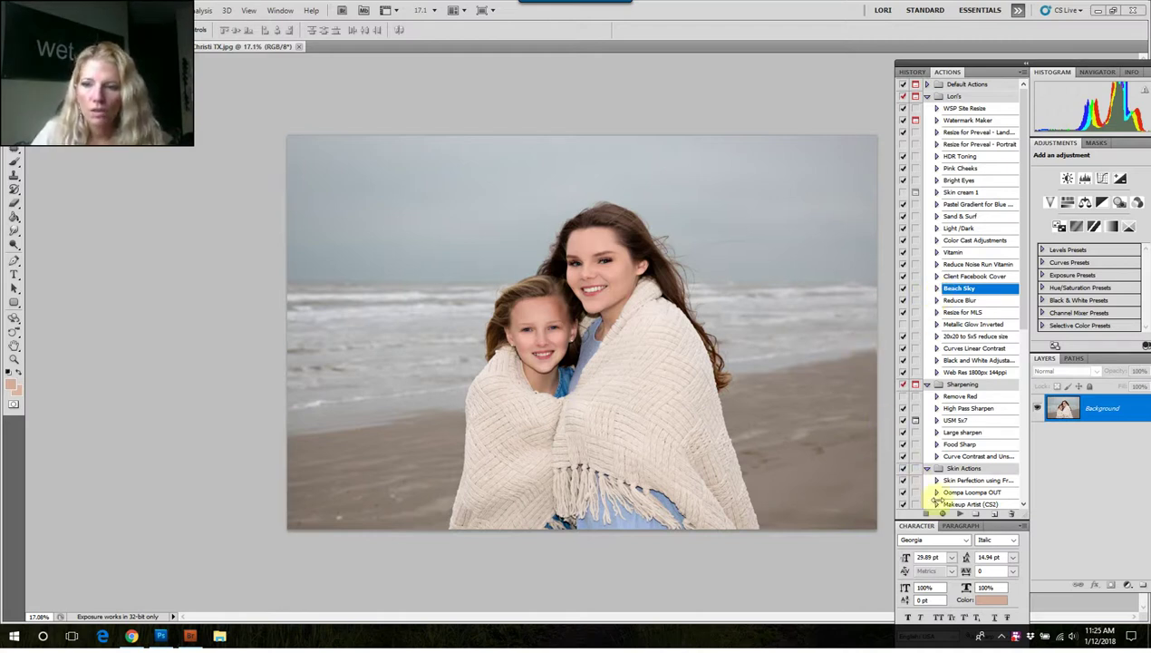
Play the Beach Sky action and widen the Layers column to view its new layers
{"action": "left_click", "coordinate": [961, 514]}
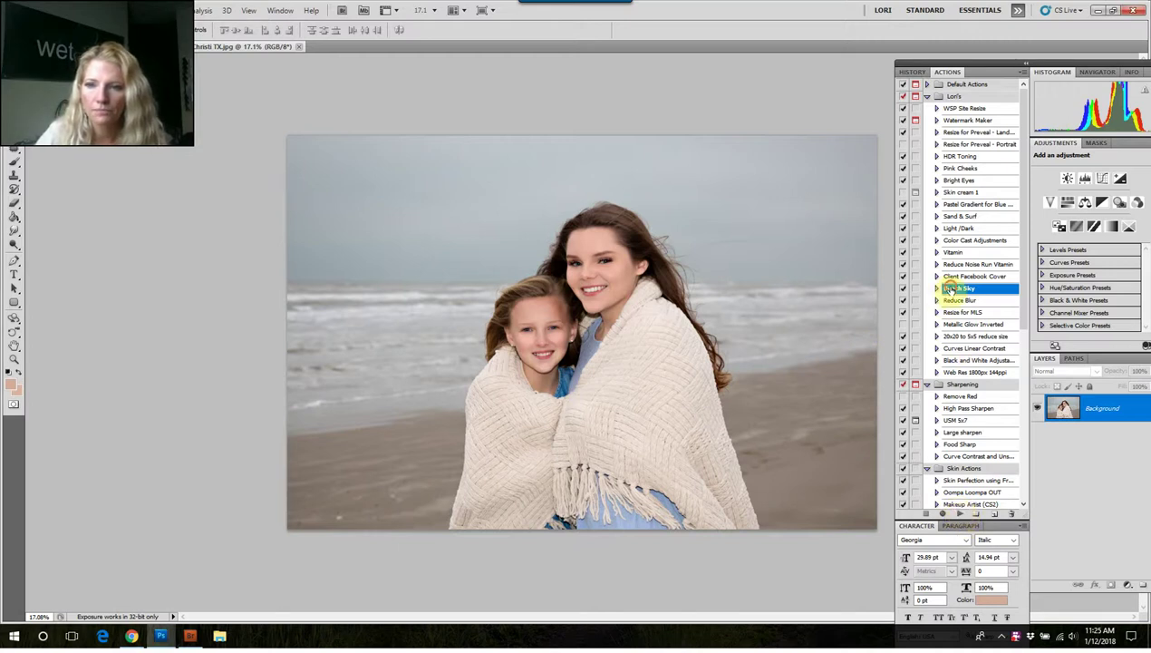
{"action": "left_click", "coordinate": [961, 514]}
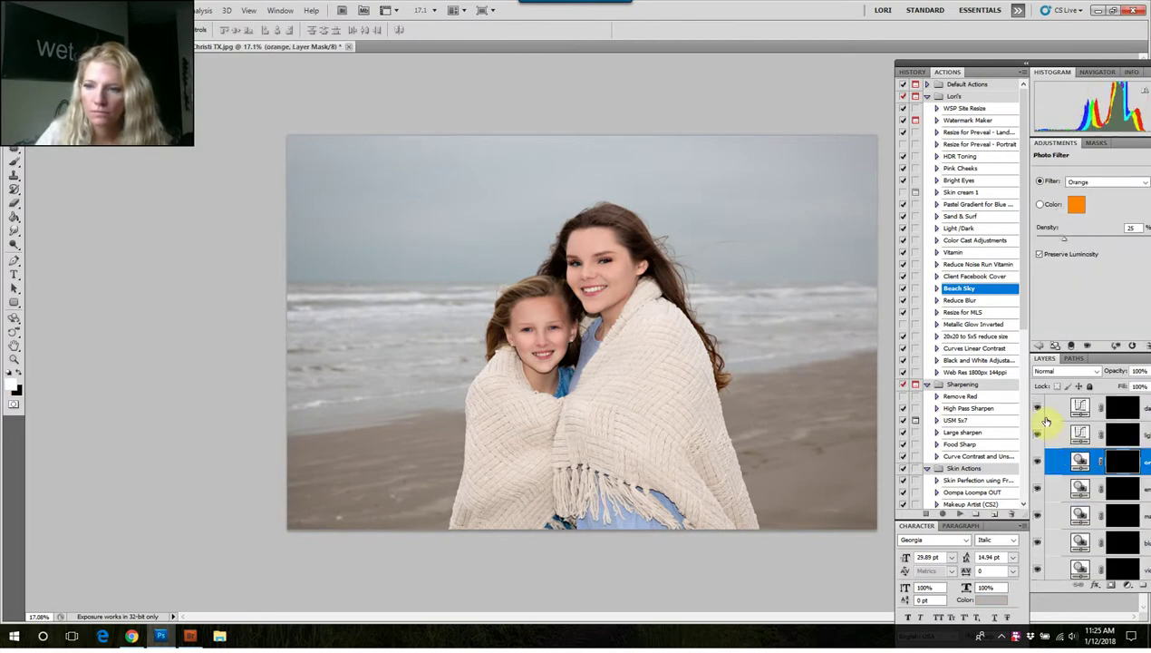
{"action": "left_click_drag", "start_coordinate": [1031, 410], "coordinate": [980, 408]}
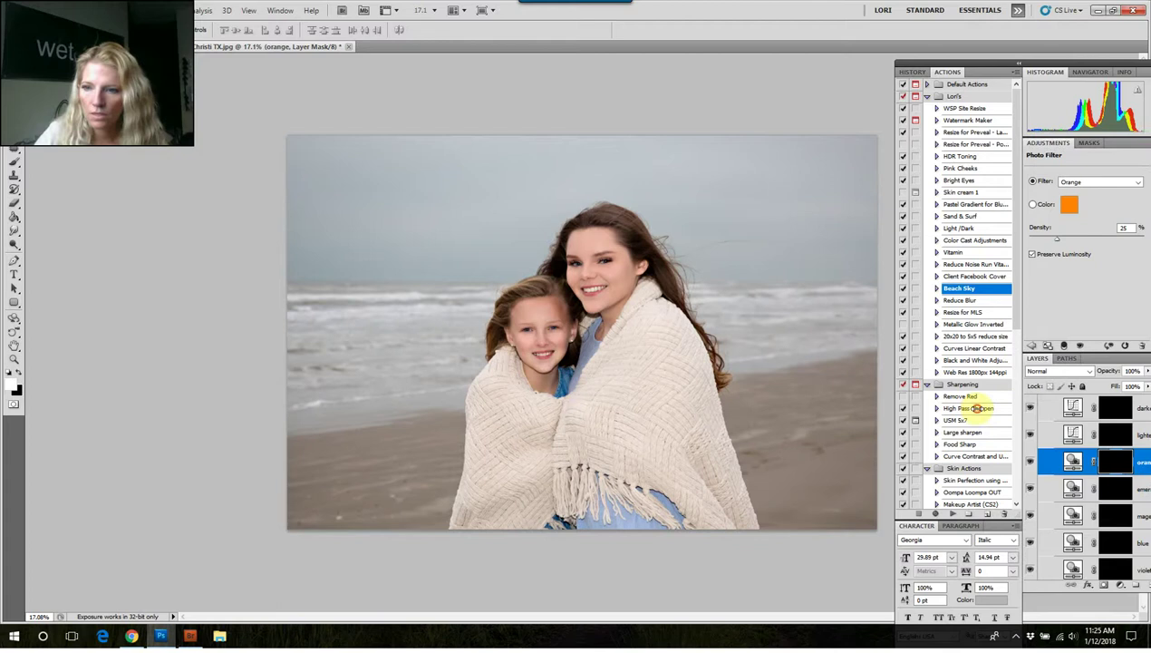
{"action": "scroll", "coordinate": [1088, 506], "scroll_direction": "down", "scroll_amount": 2}
{"action": "scroll", "coordinate": [1088, 505], "scroll_direction": "up", "scroll_amount": 3}
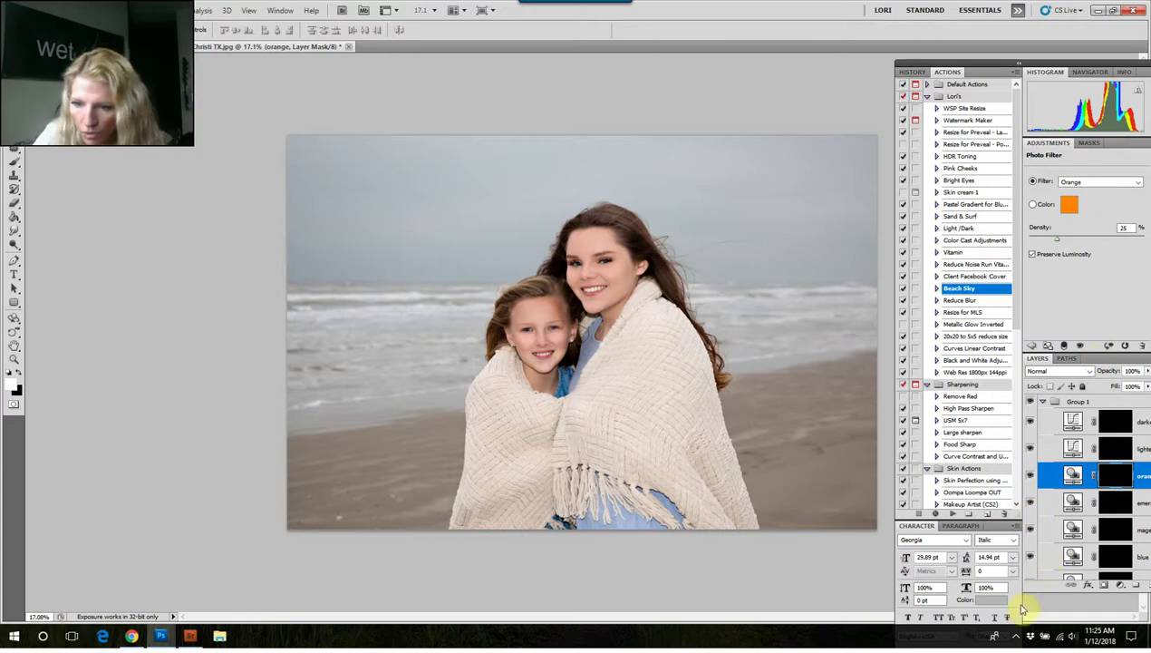
Inspect the blue and orange photo filter layers, then select the Background layer
{"action": "left_click", "coordinate": [1044, 552]}
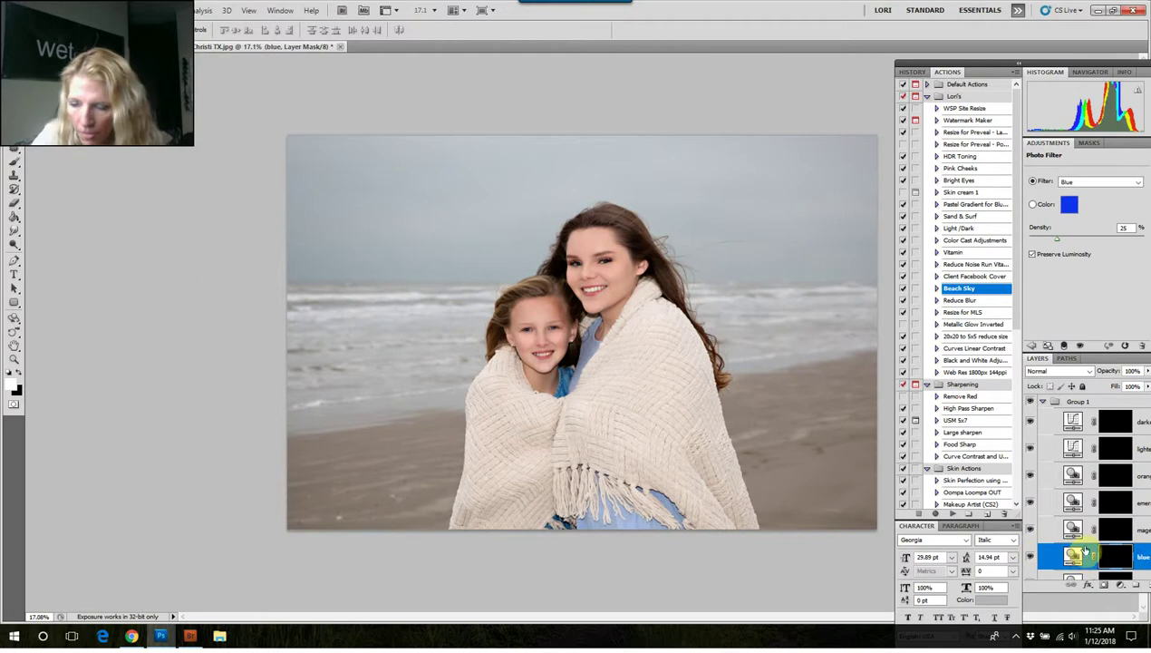
{"action": "left_click", "coordinate": [1124, 478]}
{"action": "scroll", "coordinate": [1095, 514], "scroll_direction": "down", "scroll_amount": 2}
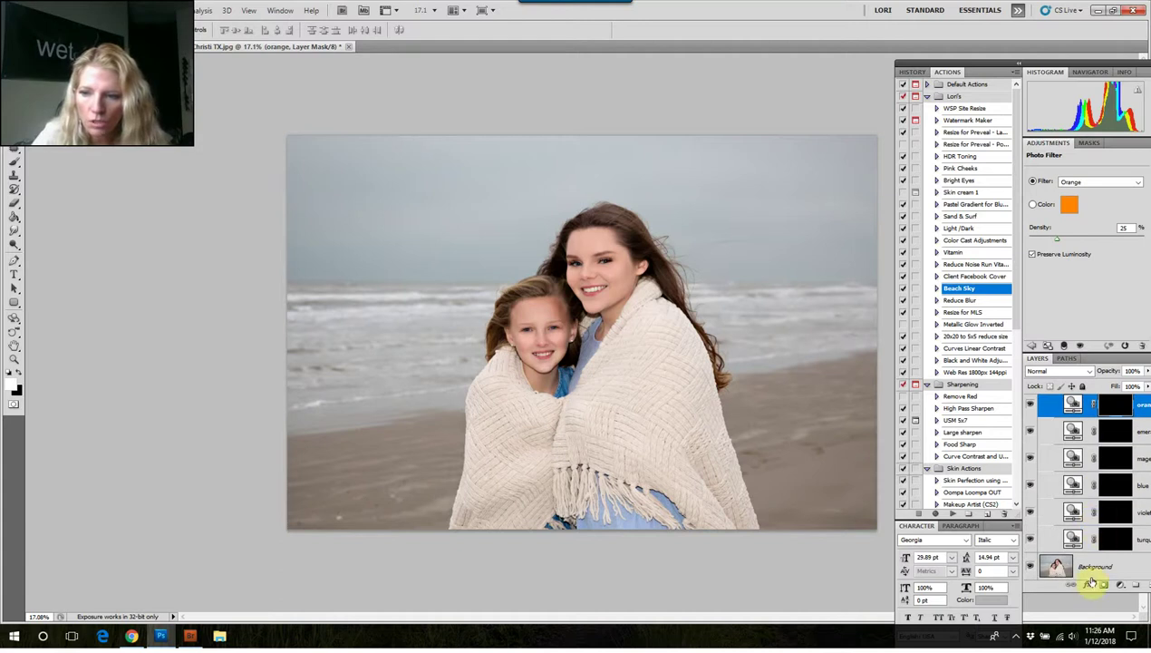
{"action": "left_click", "coordinate": [1094, 569]}
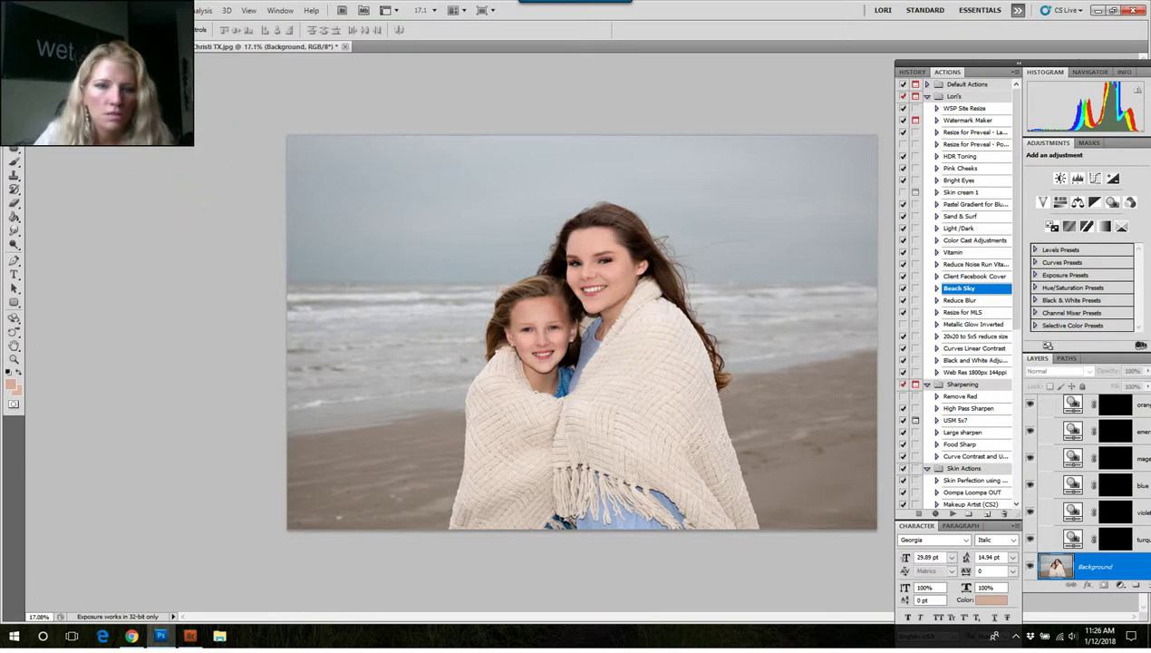
Quick-select the two girls and their blanket, then invert the selection to the surroundings
{"action": "key", "text": "w"}
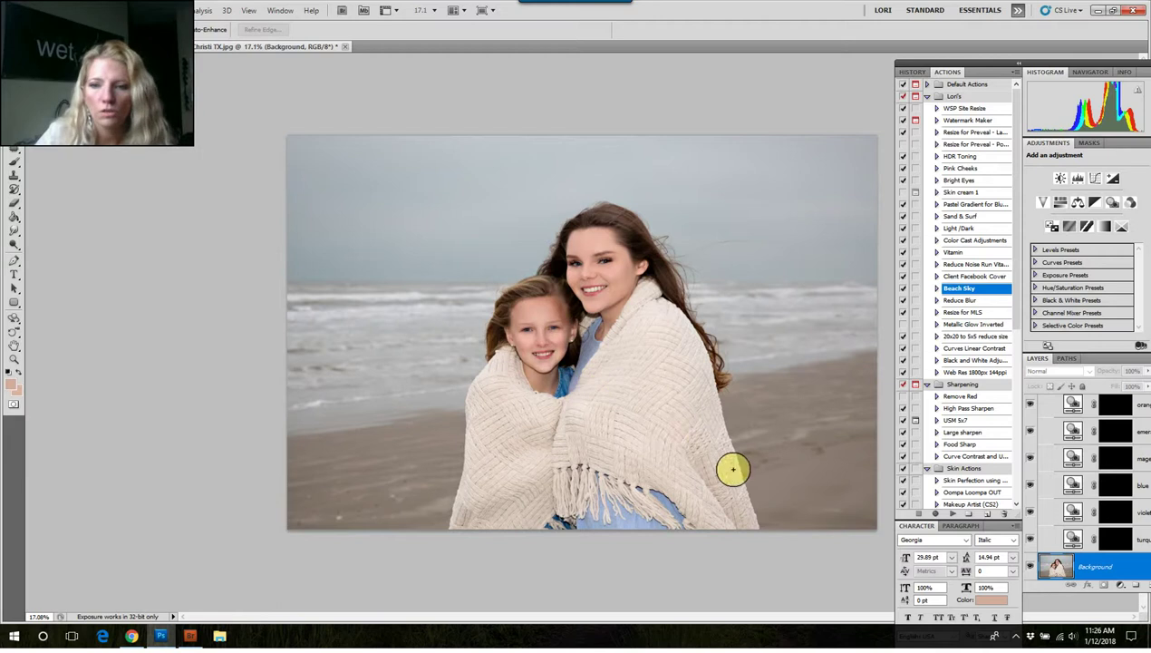
{"action": "mouse_move", "coordinate": [694, 495]}
{"action": "left_mouse_down"}
{"action": "mouse_move", "coordinate": [676, 378]}
{"action": "mouse_move", "coordinate": [632, 244]}
{"action": "mouse_move", "coordinate": [612, 231]}
{"action": "mouse_move", "coordinate": [524, 319]}
{"action": "mouse_move", "coordinate": [509, 488]}
{"action": "mouse_move", "coordinate": [521, 478]}
{"action": "left_mouse_up"}
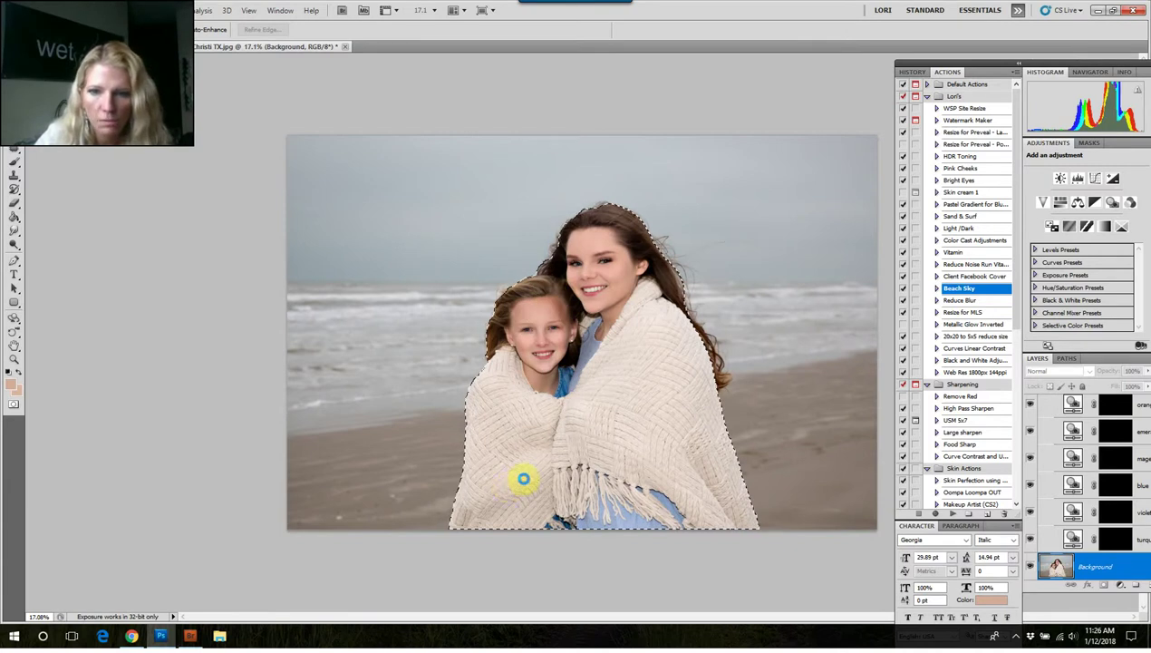
{"action": "right_click", "coordinate": [627, 339]}
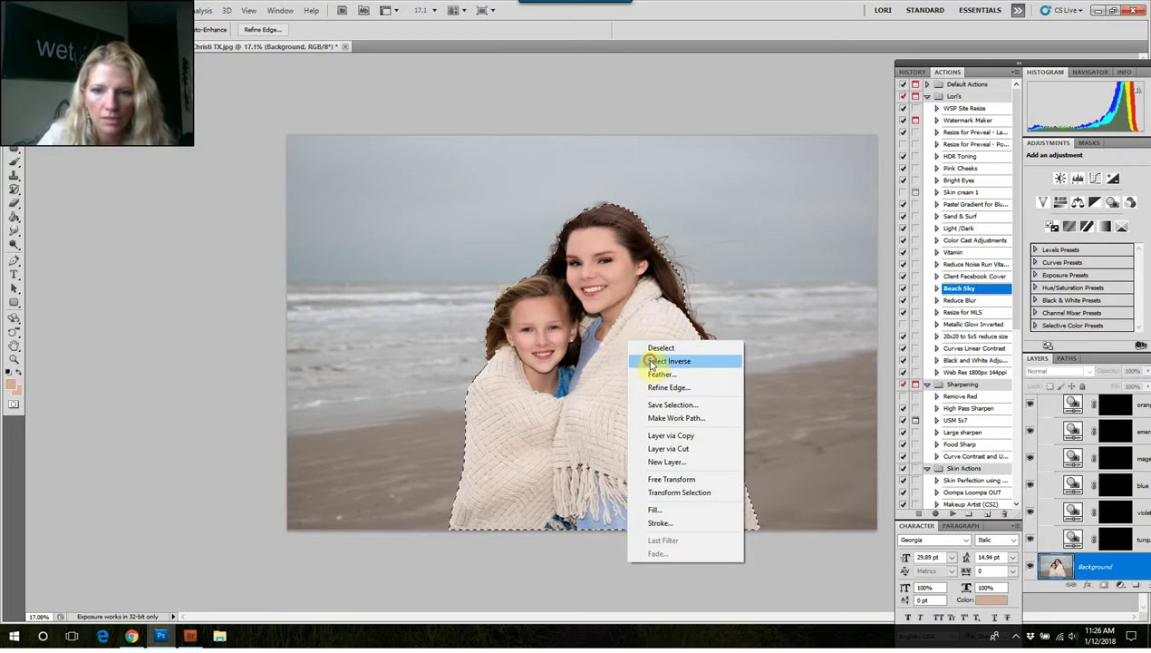
{"action": "left_click", "coordinate": [669, 361]}
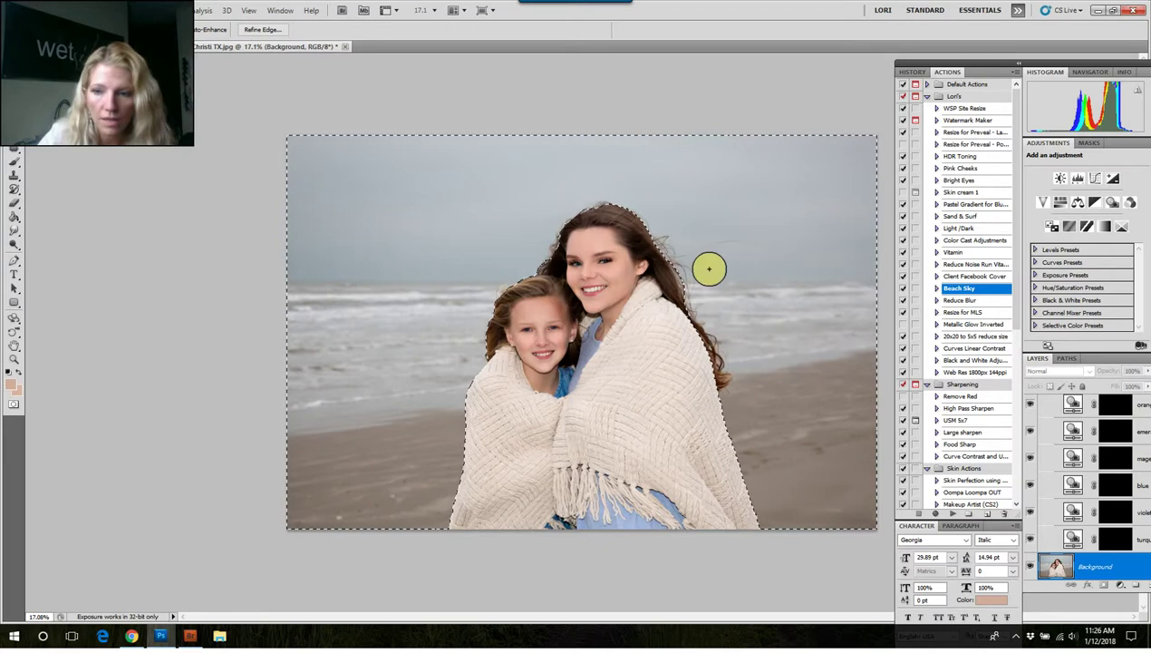
Set up the Brush tool with white as foreground colour and 4% flow
{"action": "left_click", "coordinate": [13, 164]}
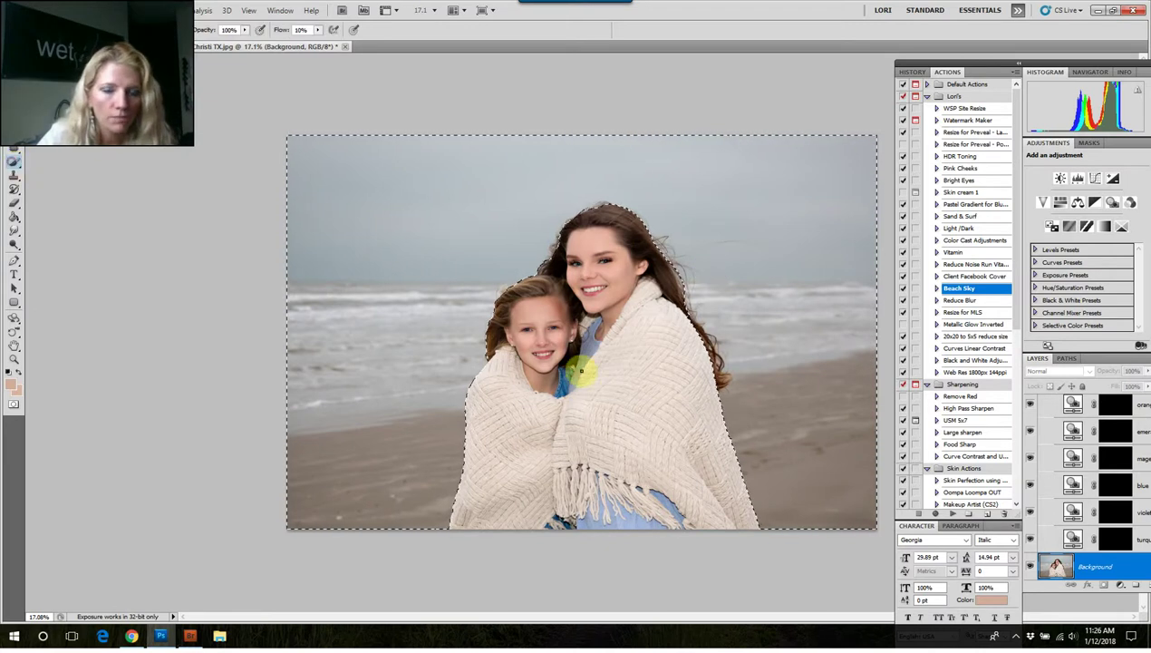
{"action": "left_click", "coordinate": [9, 372]}
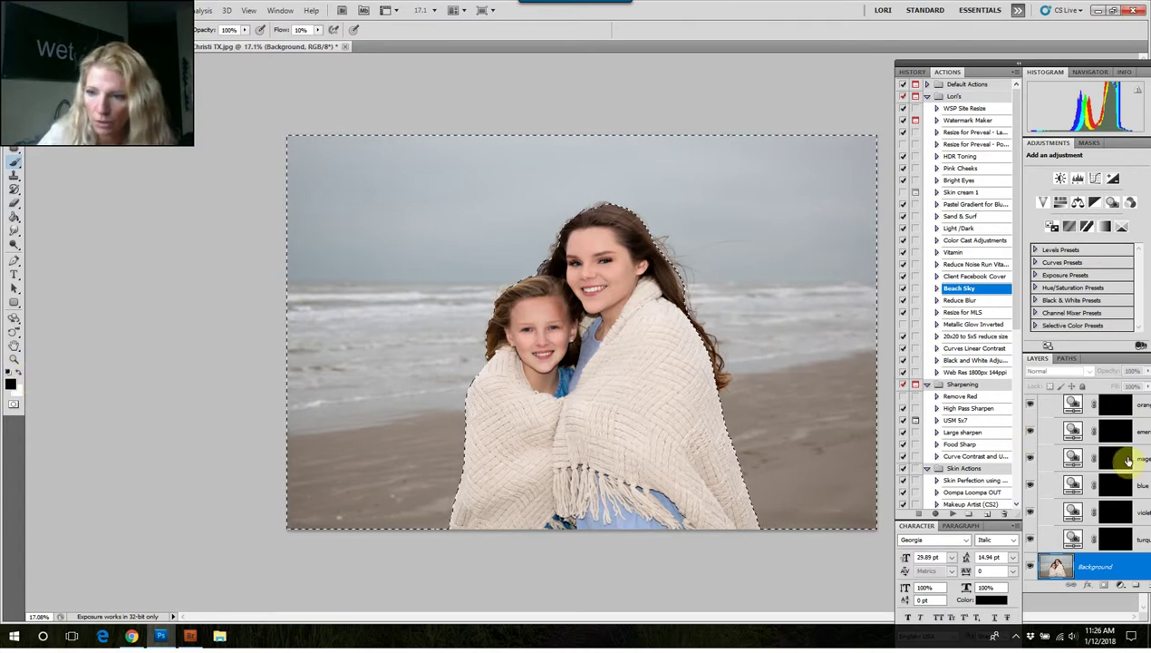
{"action": "scroll", "coordinate": [1120, 459], "scroll_direction": "up", "scroll_amount": 3}
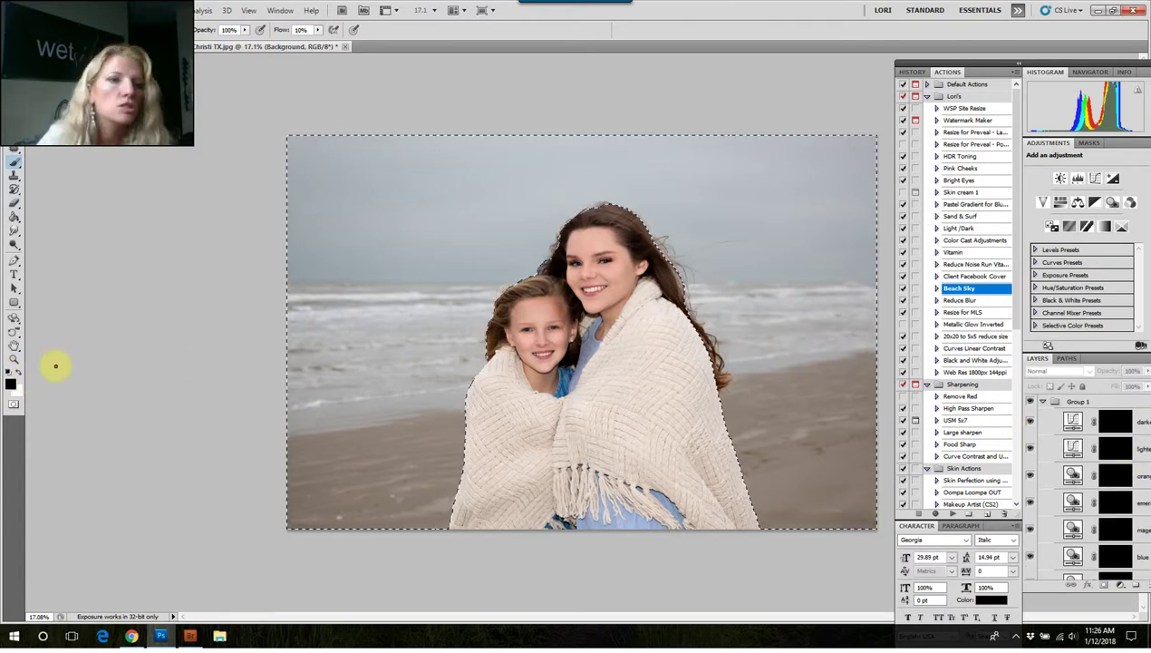
{"action": "left_click", "coordinate": [19, 374]}
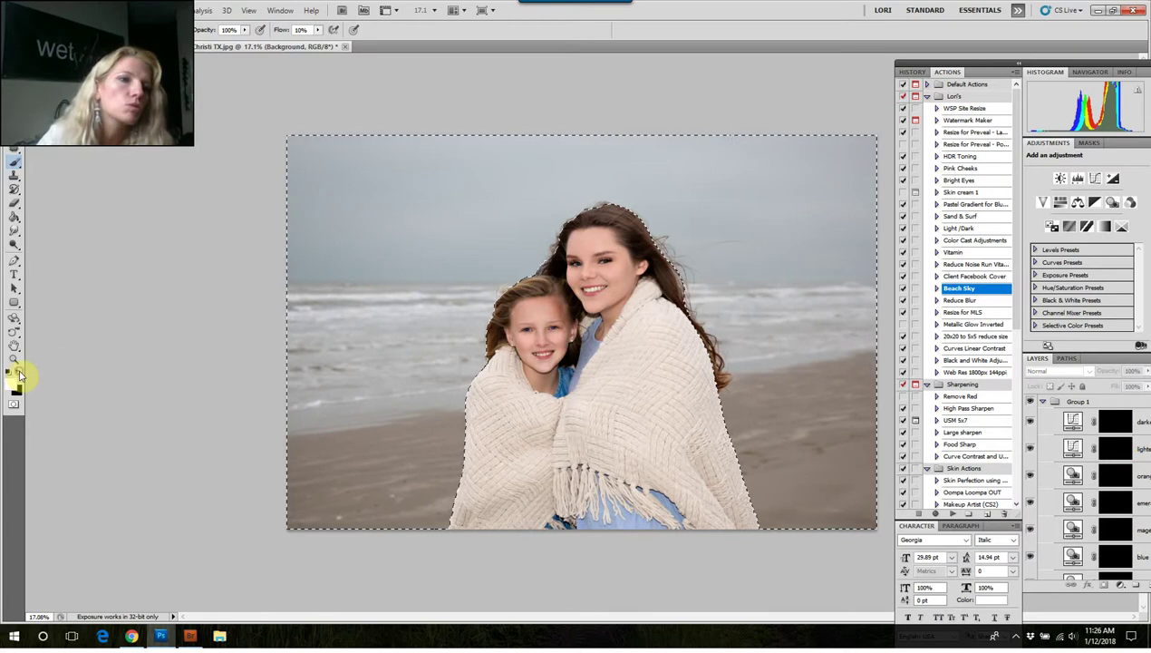
{"action": "left_click", "coordinate": [306, 30]}
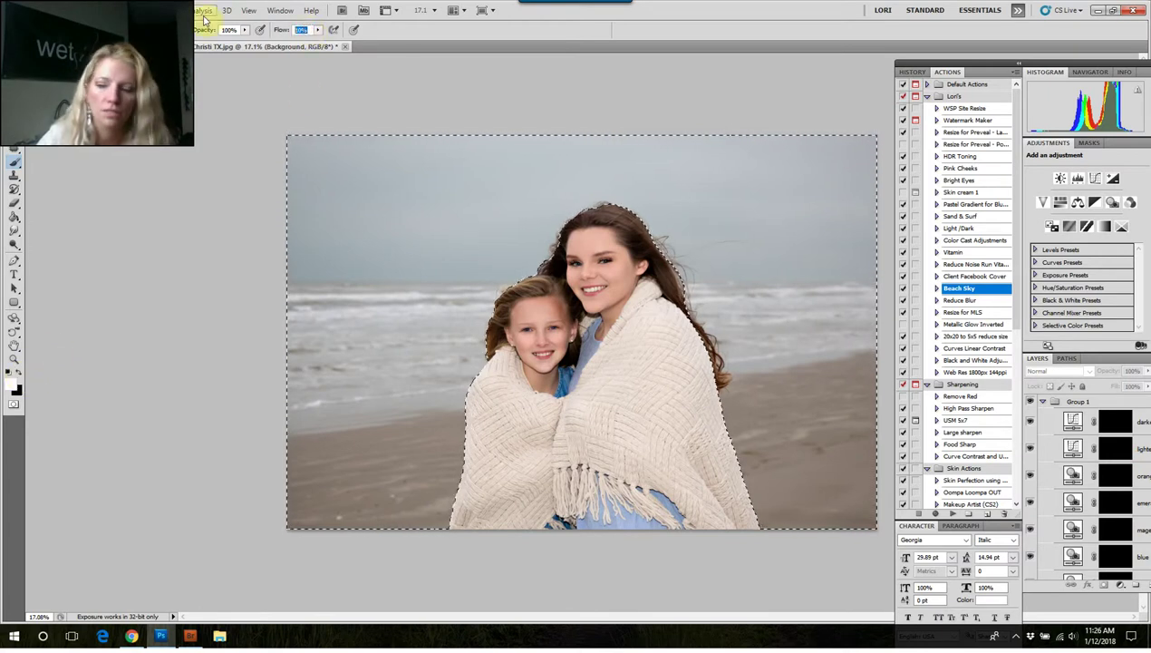
{"action": "type", "text": "4"}
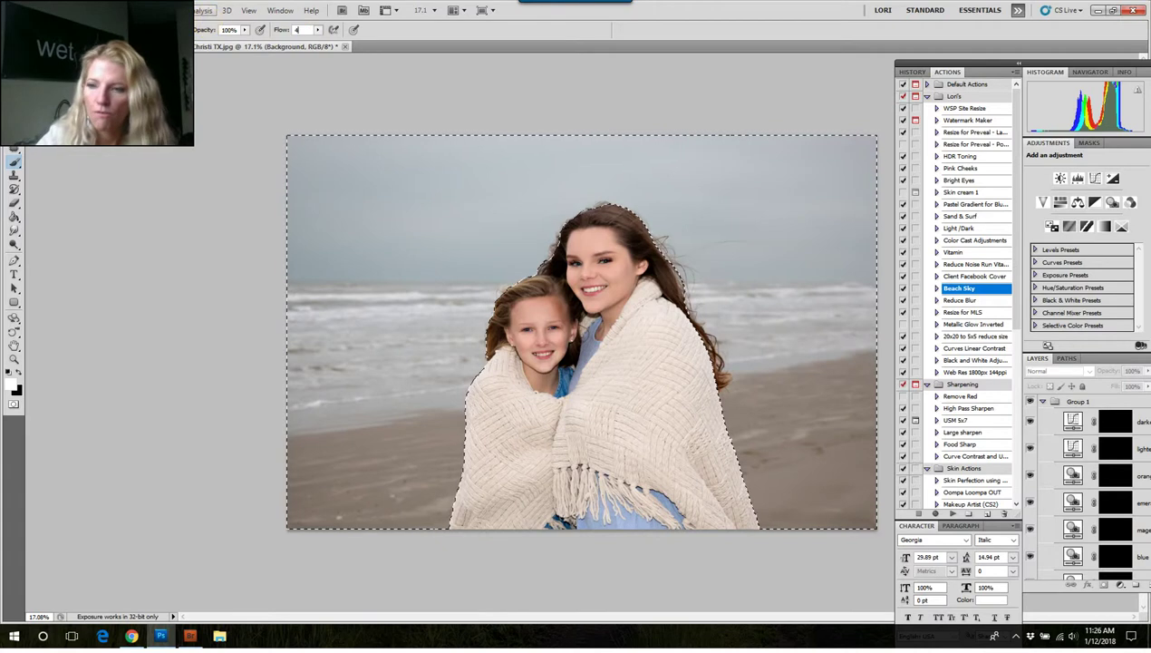
Paint the orange filter mask over the sand with a large brush, then the sky with a smaller one
{"action": "left_click", "coordinate": [1115, 478]}
{"action": "mouse_move", "coordinate": [756, 351]}
{"action": "left_mouse_down"}
{"action": "mouse_move", "coordinate": [897, 356]}
{"action": "mouse_move", "coordinate": [838, 407]}
{"action": "mouse_move", "coordinate": [774, 406]}
{"action": "mouse_move", "coordinate": [829, 389]}
{"action": "mouse_move", "coordinate": [833, 409]}
{"action": "mouse_move", "coordinate": [813, 446]}
{"action": "mouse_move", "coordinate": [815, 477]}
{"action": "left_mouse_up"}
{"action": "mouse_move", "coordinate": [767, 432]}
{"action": "left_mouse_down"}
{"action": "mouse_move", "coordinate": [654, 447]}
{"action": "mouse_move", "coordinate": [748, 447]}
{"action": "mouse_move", "coordinate": [739, 489]}
{"action": "left_mouse_up"}
{"action": "left_click_drag", "start_coordinate": [796, 412], "coordinate": [848, 380]}
{"action": "mouse_move", "coordinate": [650, 440]}
{"action": "left_mouse_down"}
{"action": "mouse_move", "coordinate": [321, 458]}
{"action": "mouse_move", "coordinate": [489, 458]}
{"action": "mouse_move", "coordinate": [275, 483]}
{"action": "mouse_move", "coordinate": [475, 483]}
{"action": "mouse_move", "coordinate": [385, 459]}
{"action": "mouse_move", "coordinate": [394, 477]}
{"action": "mouse_move", "coordinate": [379, 472]}
{"action": "mouse_move", "coordinate": [403, 416]}
{"action": "left_mouse_up"}
{"action": "left_click_drag", "start_coordinate": [380, 354], "coordinate": [371, 354]}
{"action": "mouse_move", "coordinate": [333, 273]}
{"action": "left_mouse_down"}
{"action": "mouse_move", "coordinate": [500, 272]}
{"action": "mouse_move", "coordinate": [280, 260]}
{"action": "mouse_move", "coordinate": [579, 257]}
{"action": "left_mouse_up"}
Select the turquoise water filter layer's mask and paint the sea, cancelling the dialog-toggle warnings
{"action": "left_click", "coordinate": [904, 267]}
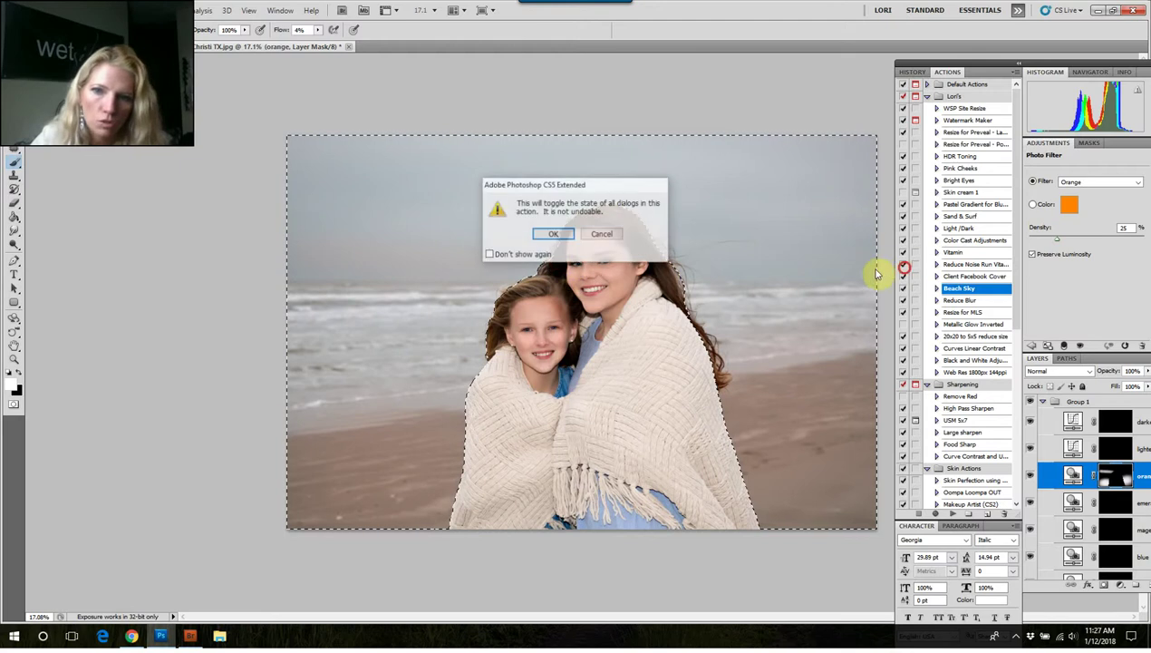
{"action": "left_click", "coordinate": [604, 235]}
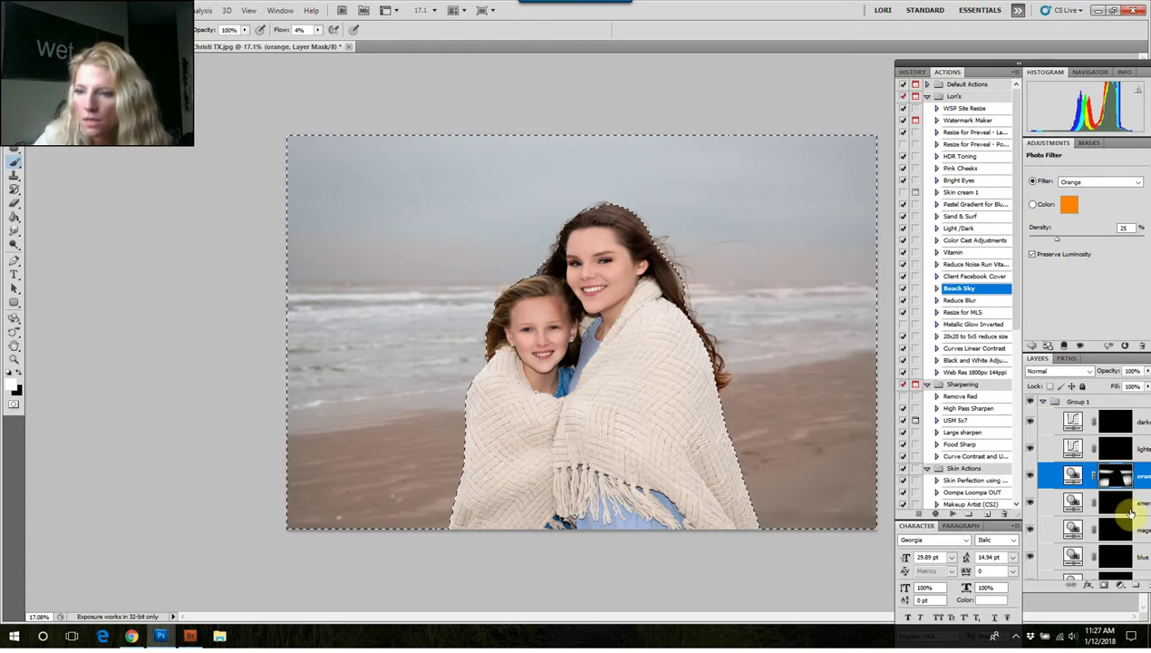
{"action": "scroll", "coordinate": [1130, 513], "scroll_direction": "down", "scroll_amount": 2}
{"action": "left_click", "coordinate": [1113, 553]}
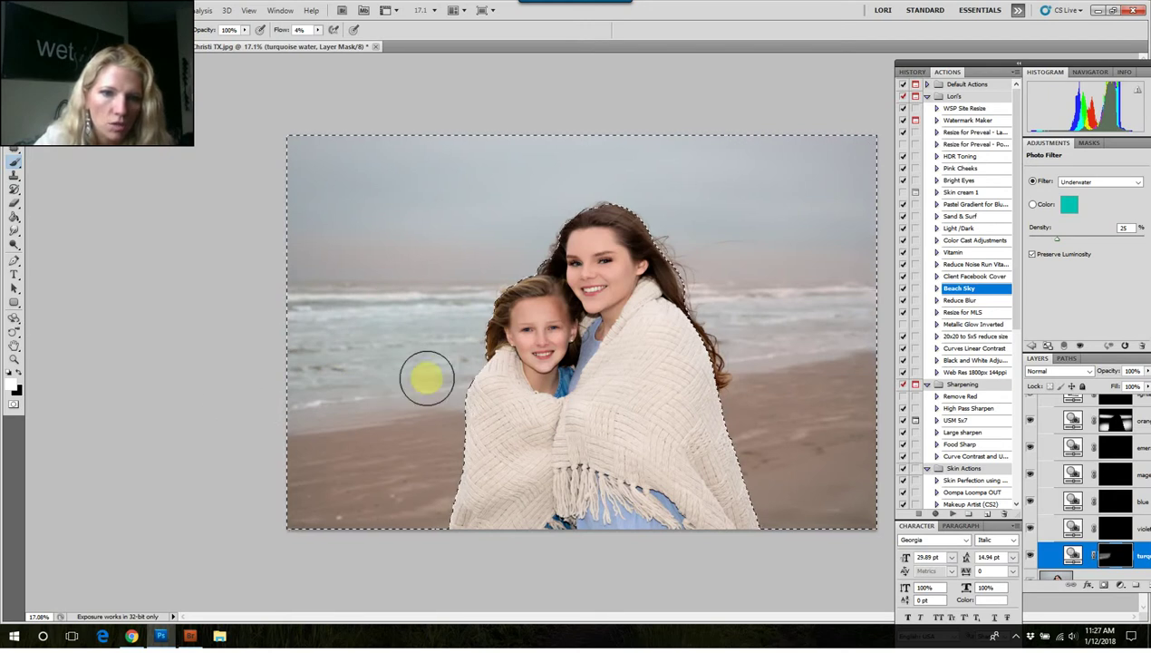
{"action": "left_click", "coordinate": [914, 300]}
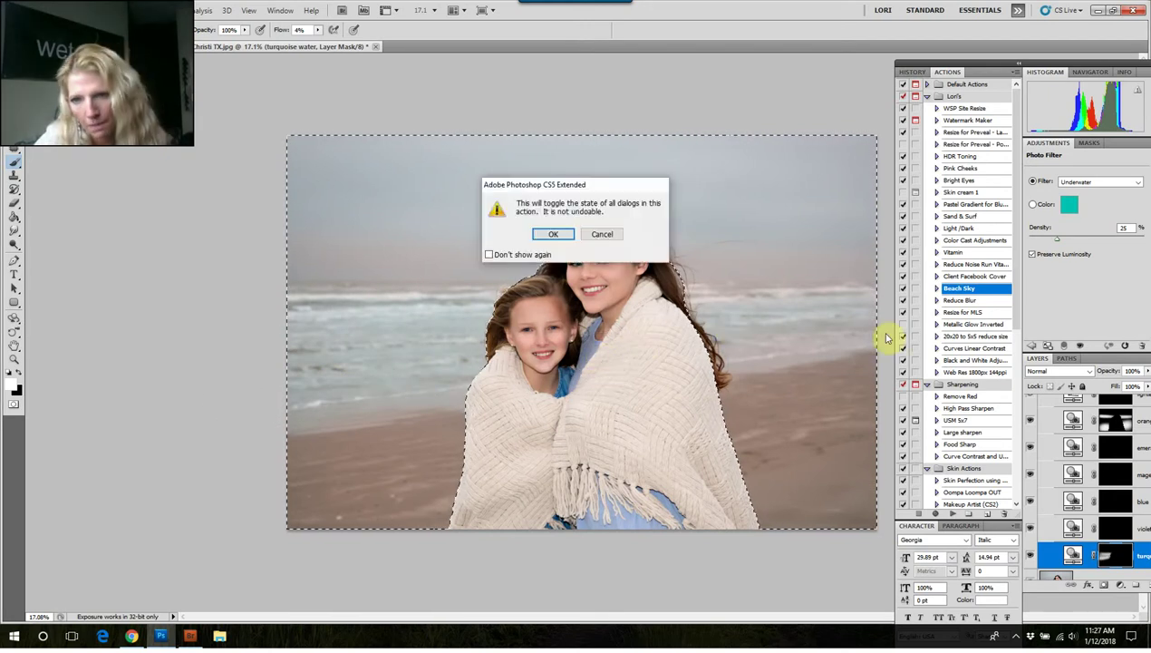
{"action": "left_click", "coordinate": [616, 235]}
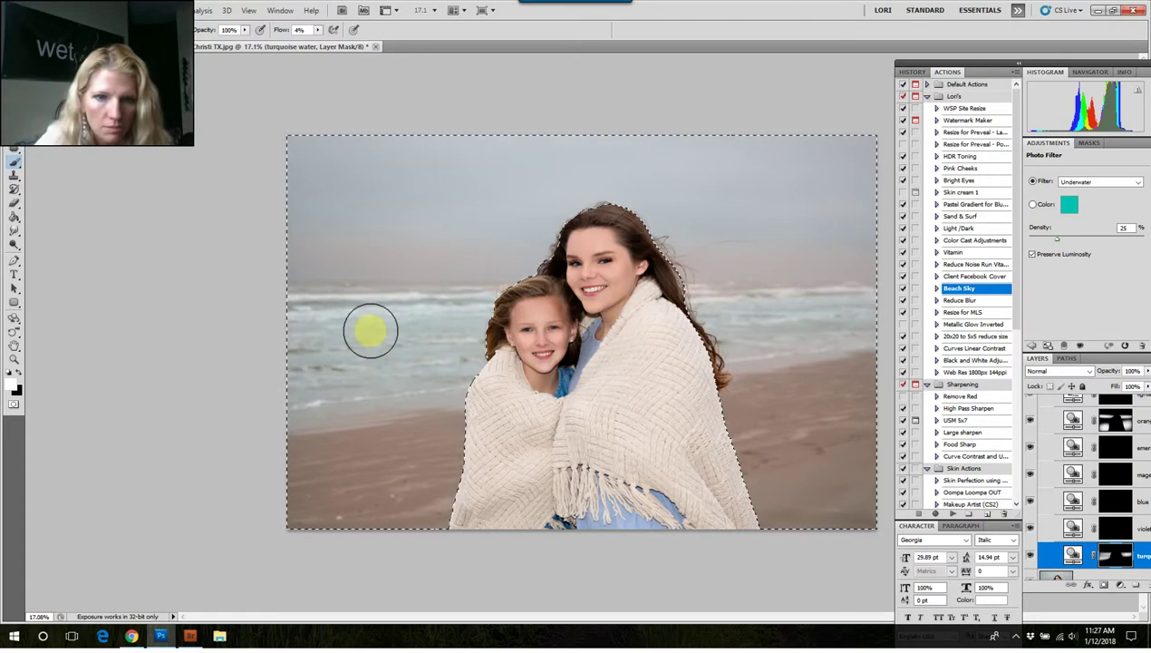
Brush turquoise across the sea band, then reselect the area excluding the girls with Ctrl+Shift+D
{"action": "left_click_drag", "start_coordinate": [533, 164], "coordinate": [569, 160]}
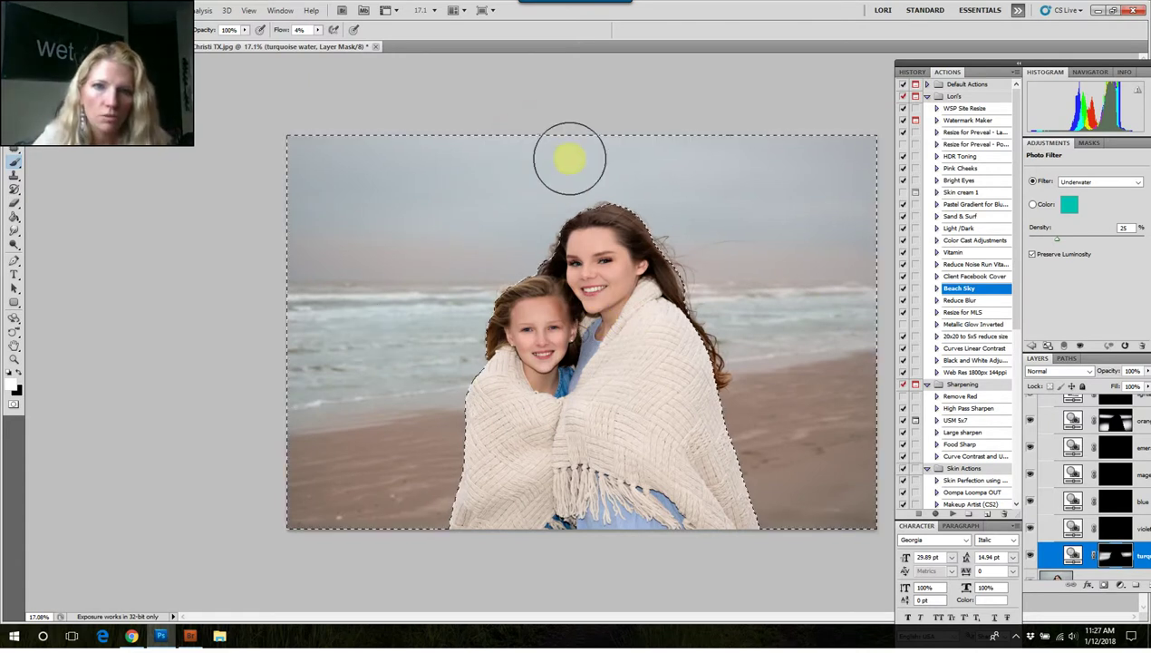
{"action": "right_click", "coordinate": [637, 144], "text": "alt"}
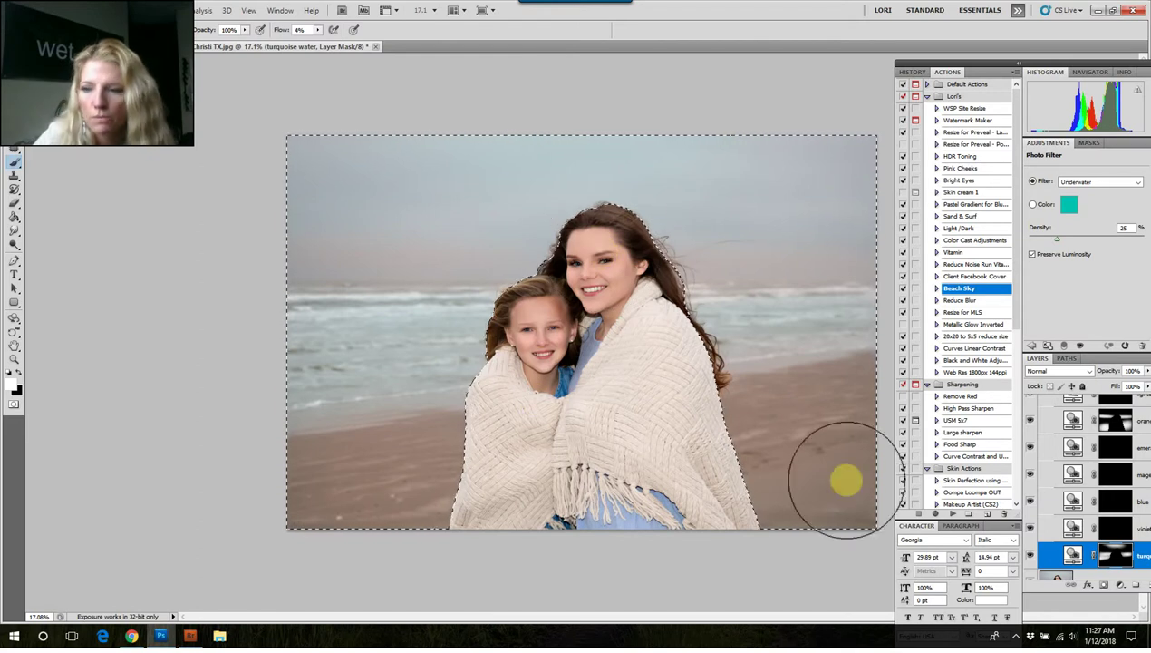
{"action": "scroll", "coordinate": [1110, 468], "scroll_direction": "up", "scroll_amount": 1}
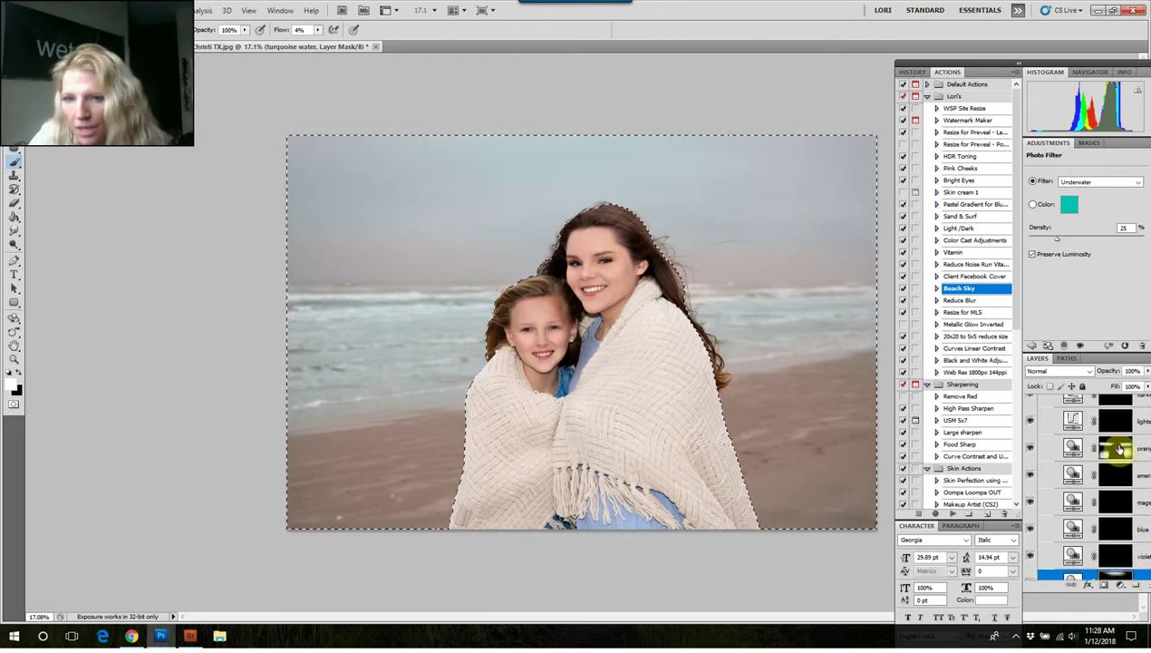
{"action": "scroll", "coordinate": [1121, 547], "scroll_direction": "down", "scroll_amount": 1}
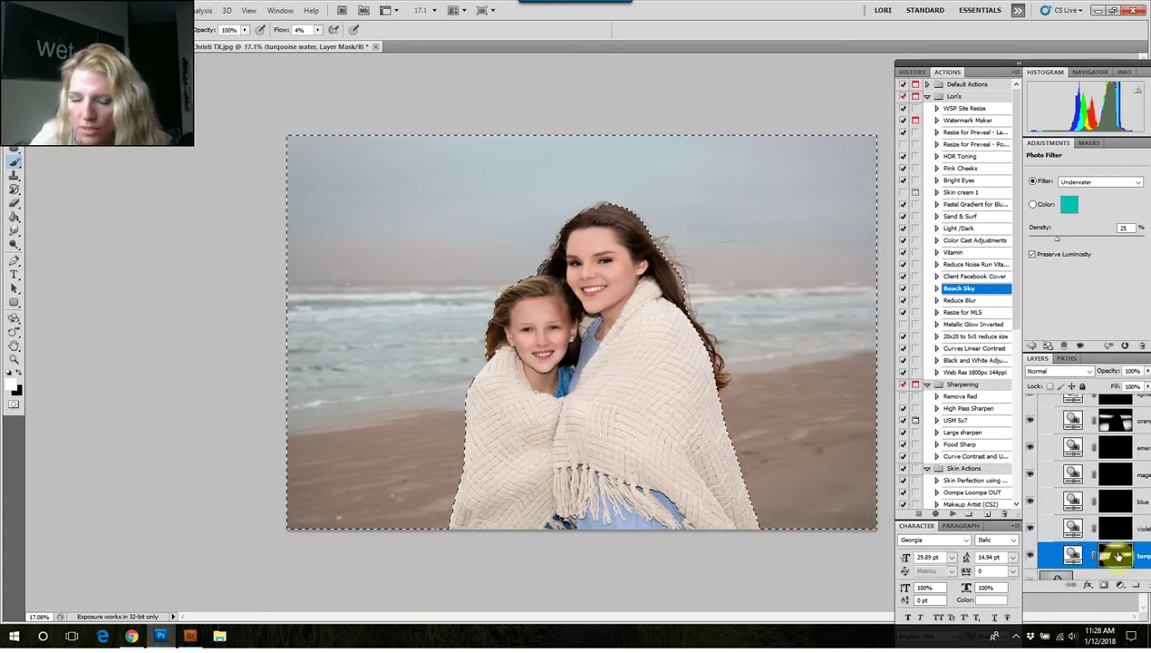
{"action": "left_click", "coordinate": [380, 298]}
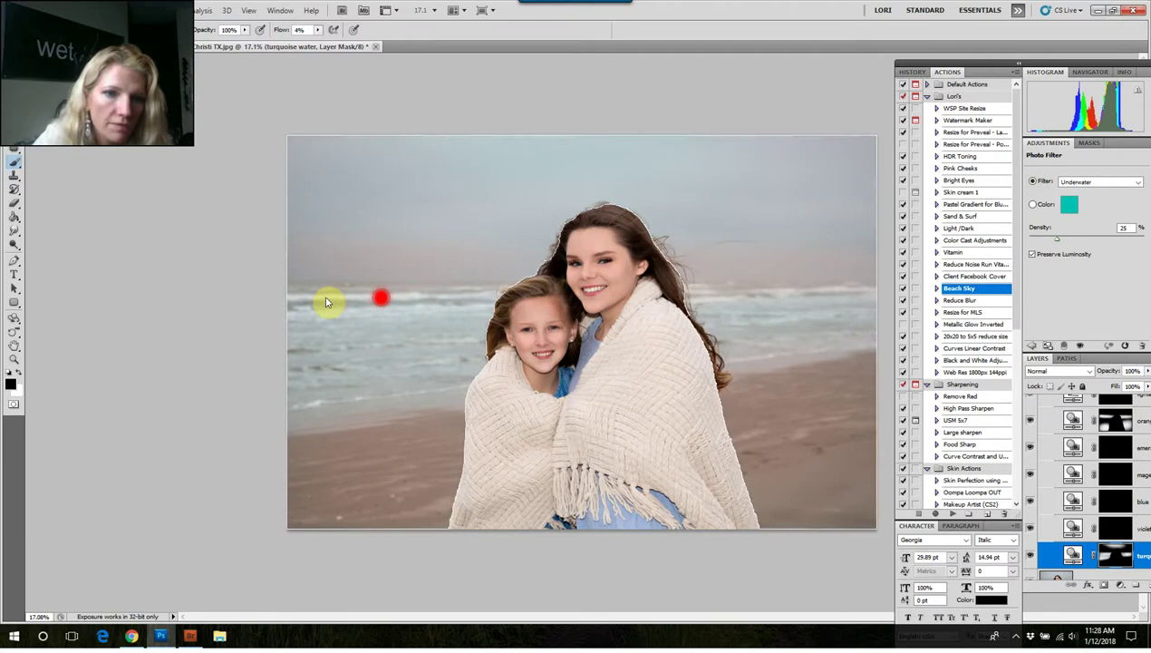
{"action": "key", "text": "ctrl+shift+d"}
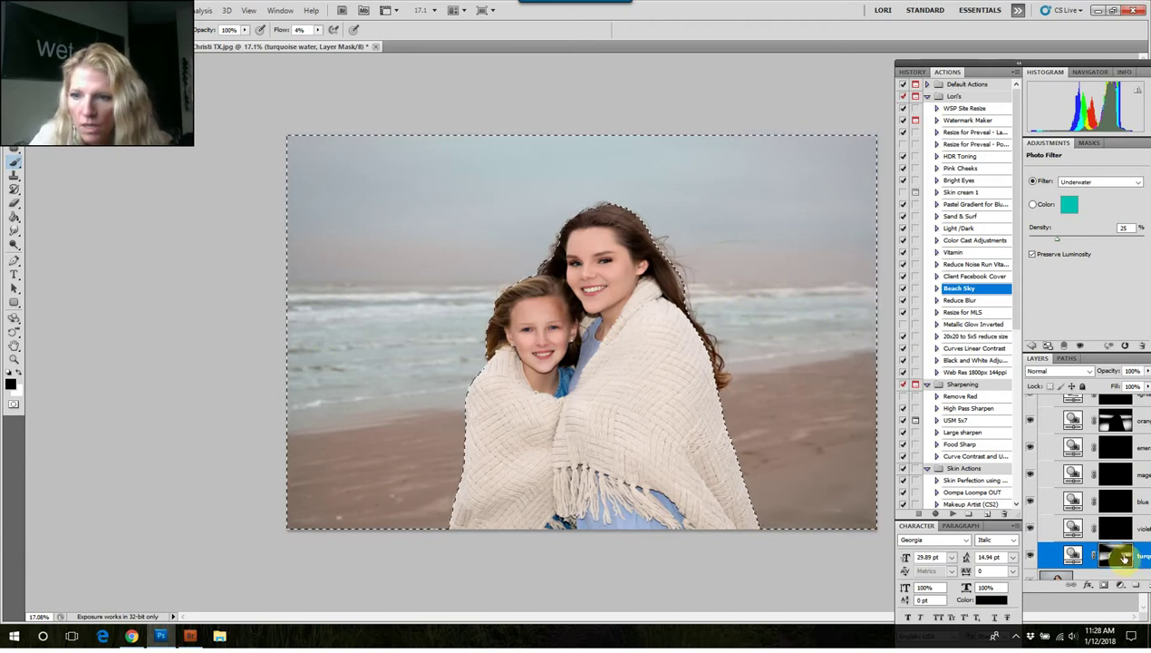
Brush white on the magenta filter mask to give the sky a soft pink glow
{"action": "left_click", "coordinate": [1124, 477]}
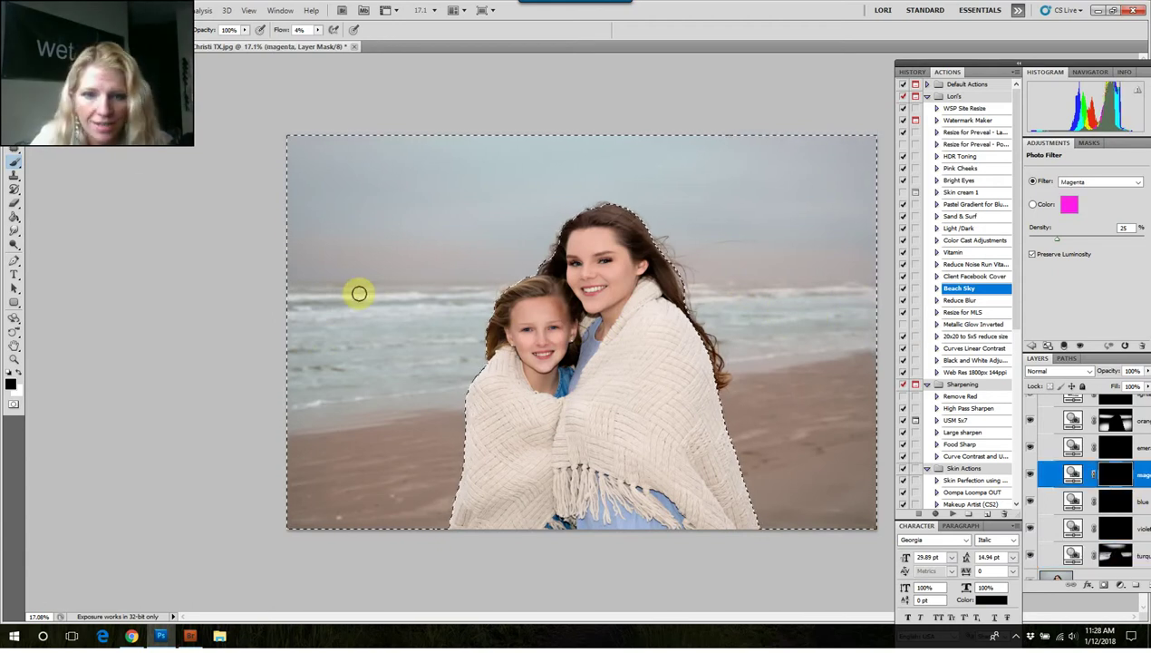
{"action": "key", "text": "x"}
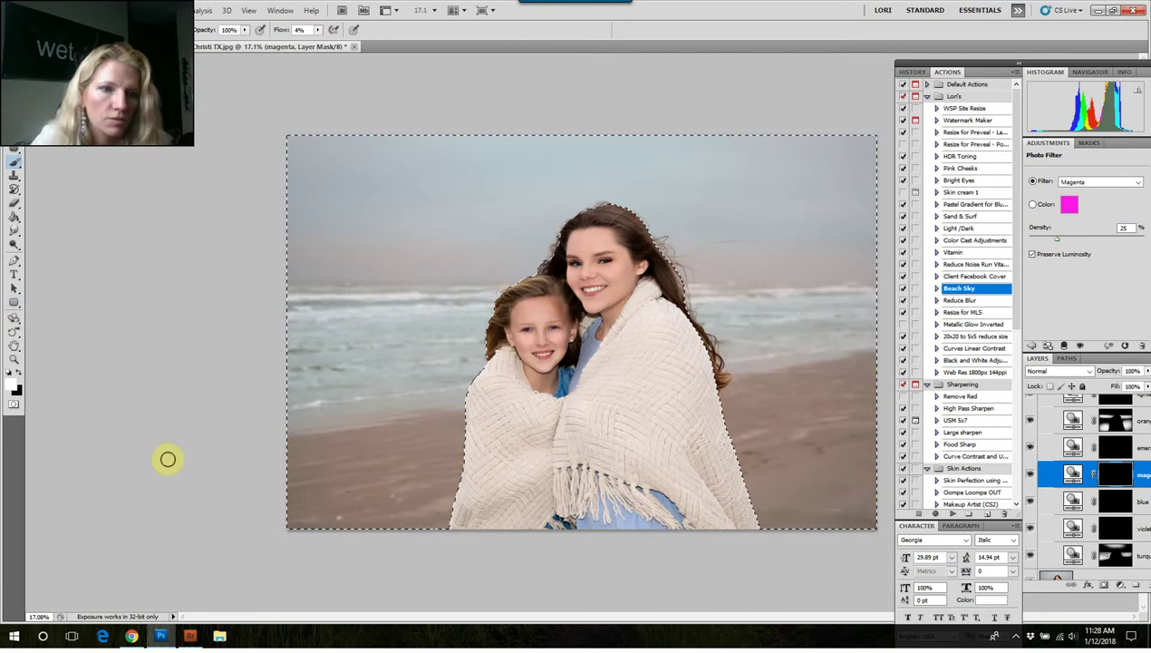
{"action": "left_click_drag", "start_coordinate": [342, 403], "coordinate": [427, 395]}
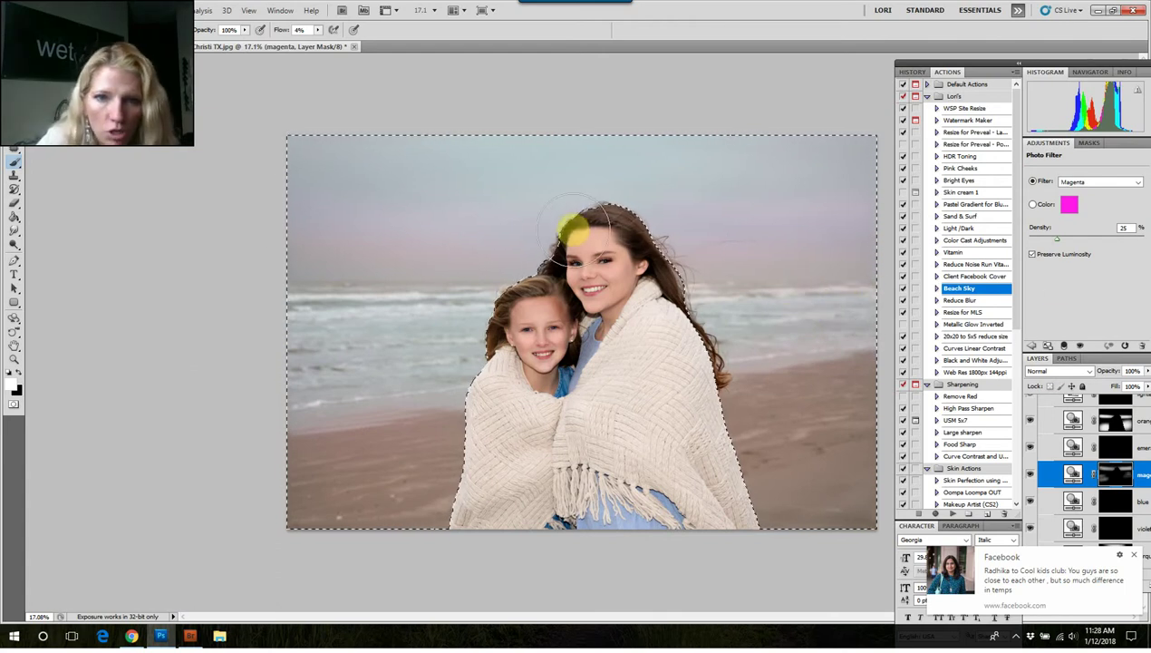
{"action": "scroll", "coordinate": [1121, 485], "scroll_direction": "up", "scroll_amount": 2}
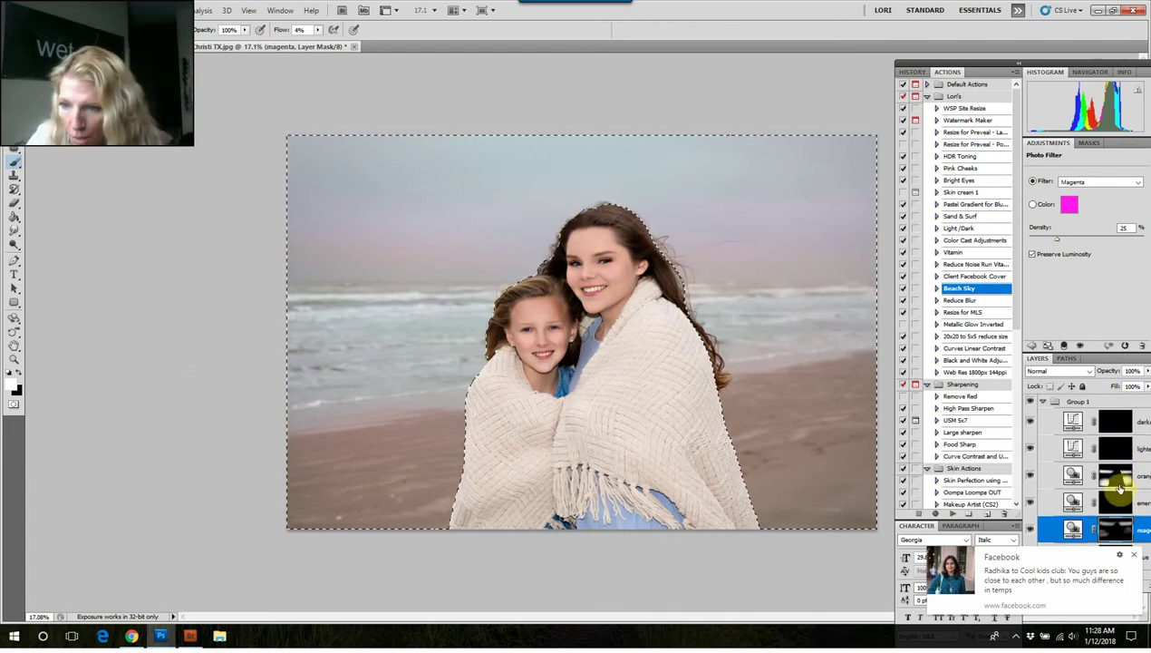
{"action": "scroll", "coordinate": [1121, 490], "scroll_direction": "down", "scroll_amount": 3}
{"action": "scroll", "coordinate": [1122, 505], "scroll_direction": "down", "scroll_amount": 1}
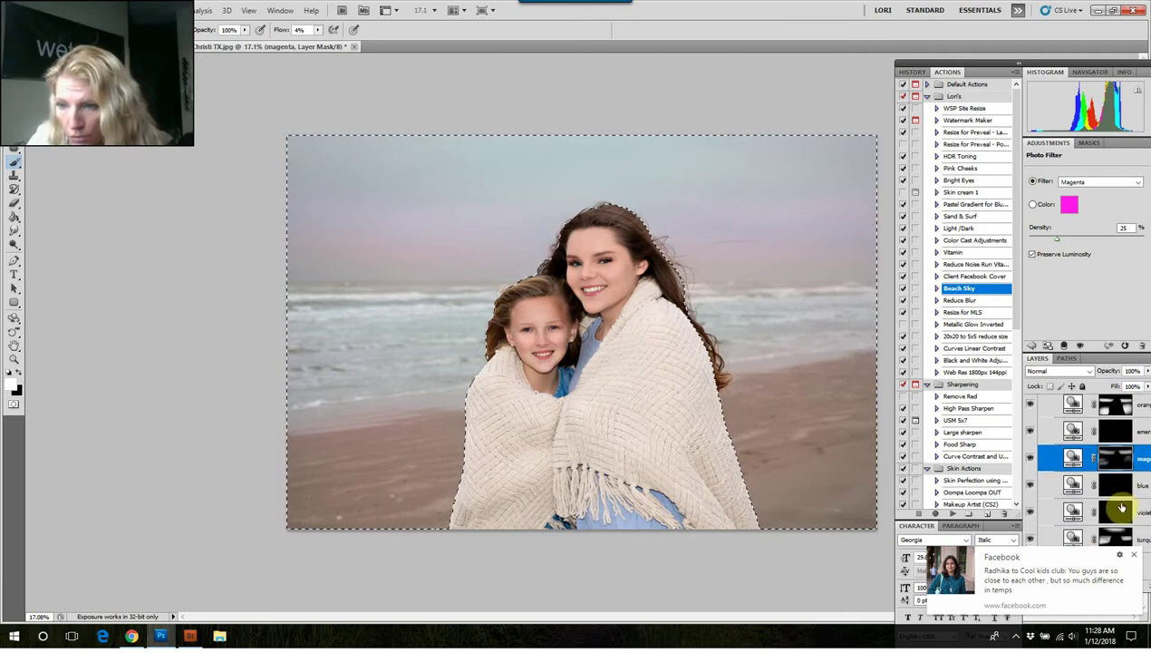
{"action": "left_click", "coordinate": [1121, 511]}
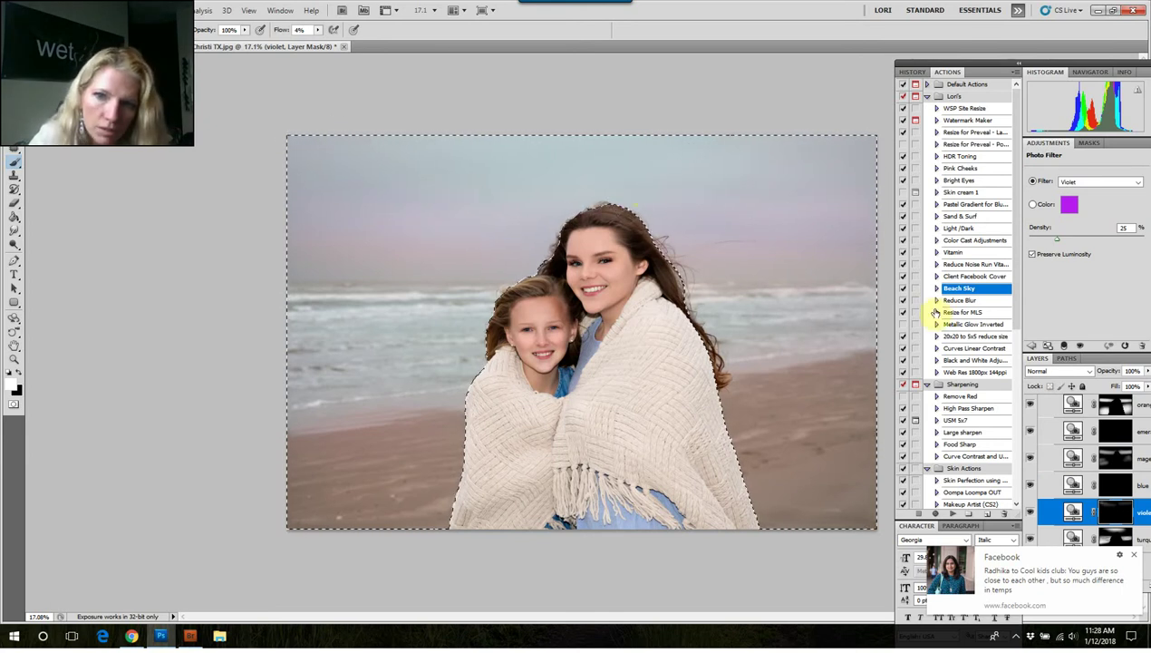
Dab violet tint into the upper sky near the girl's hair
{"action": "left_click", "coordinate": [655, 269]}
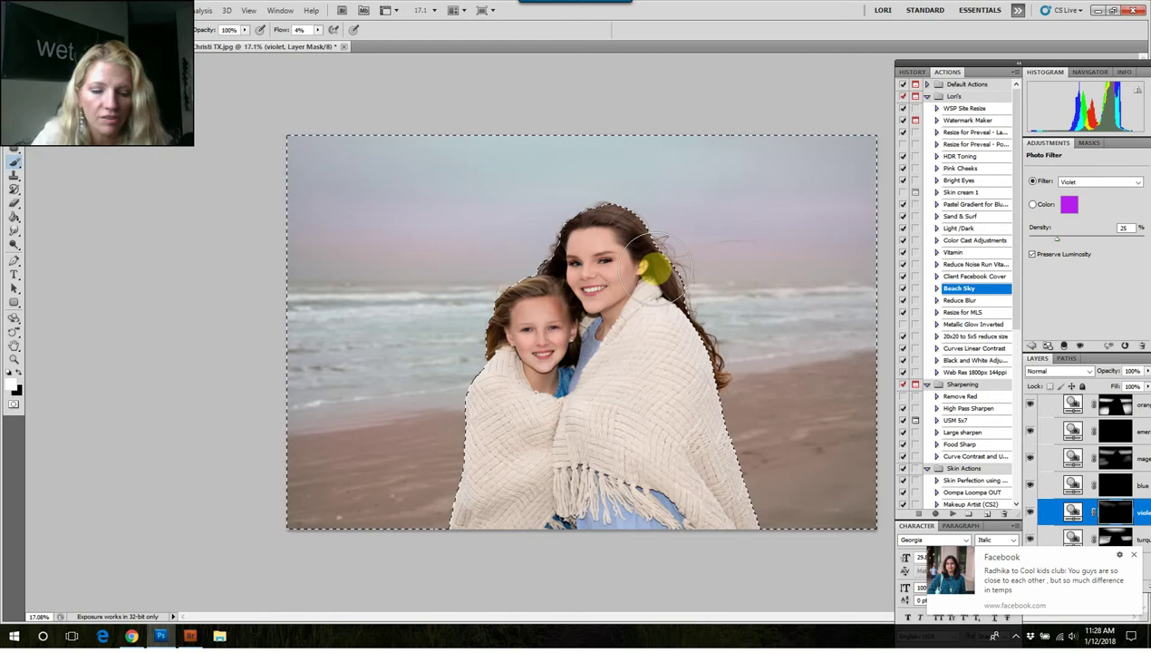
{"action": "left_click", "coordinate": [872, 399]}
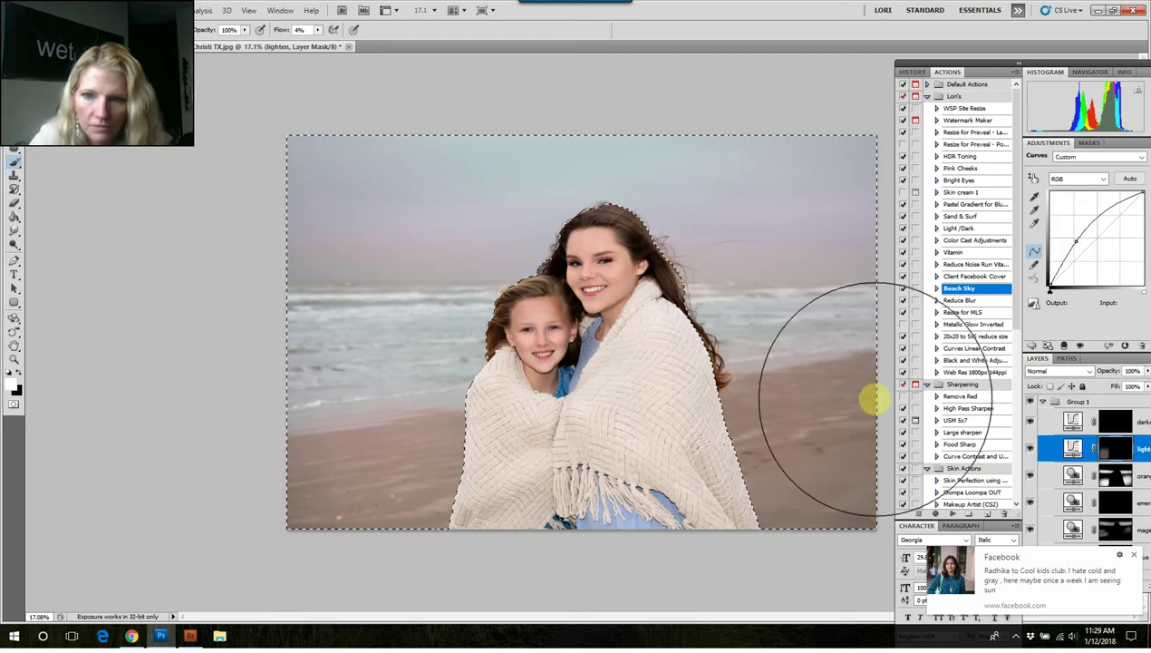
Paint the lighten Curves mask over sky and faces, deselect, then brighten the girls and surroundings
{"action": "left_click", "coordinate": [355, 245]}
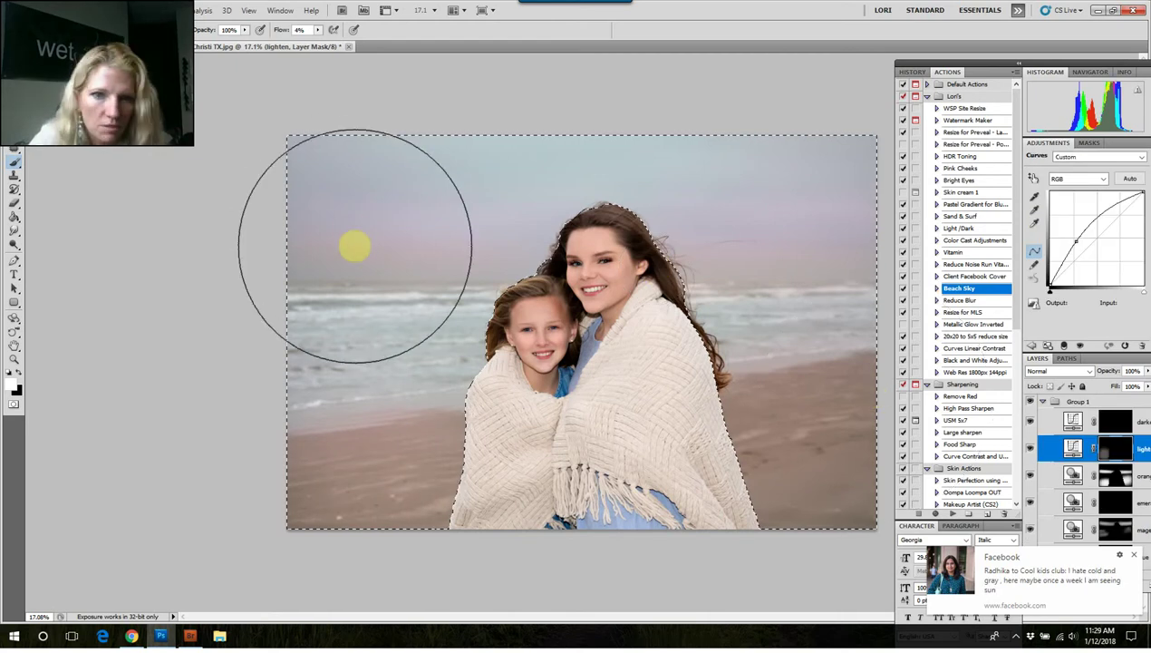
{"action": "left_click", "coordinate": [540, 353]}
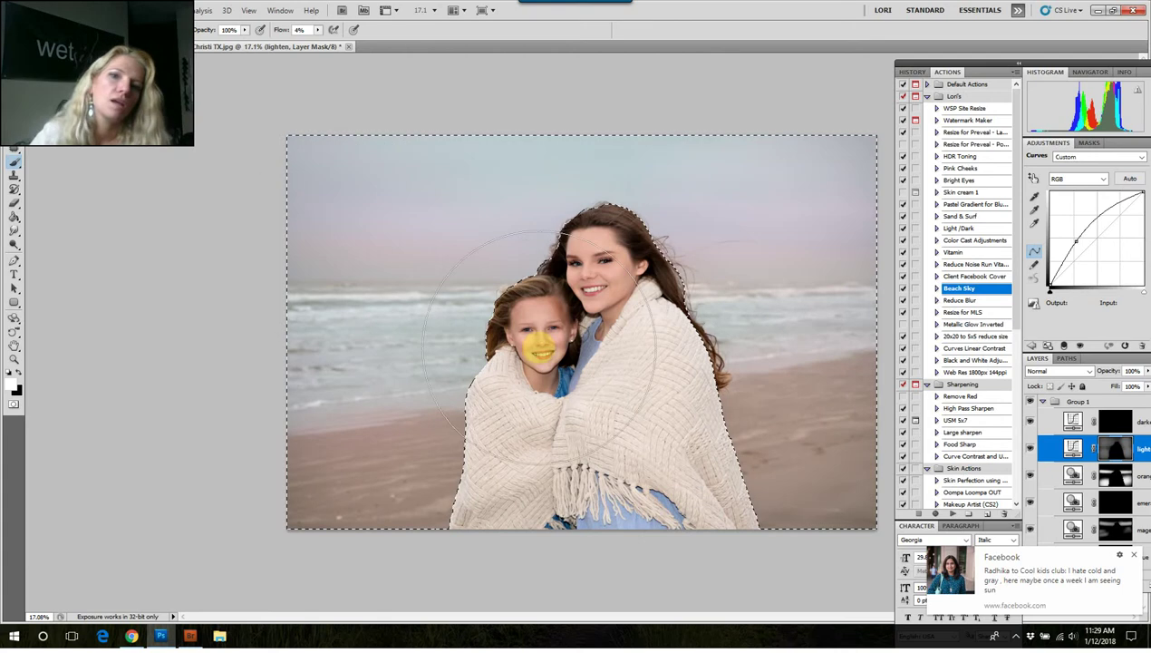
{"action": "left_click", "coordinate": [911, 559]}
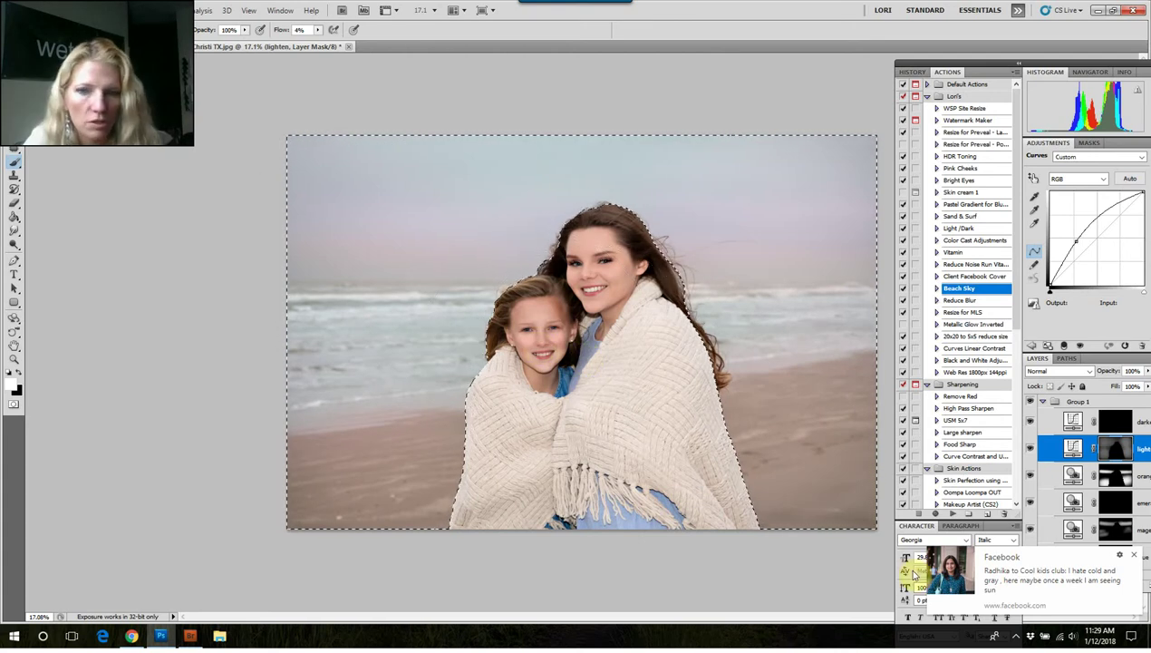
{"action": "key", "text": "ctrl+d"}
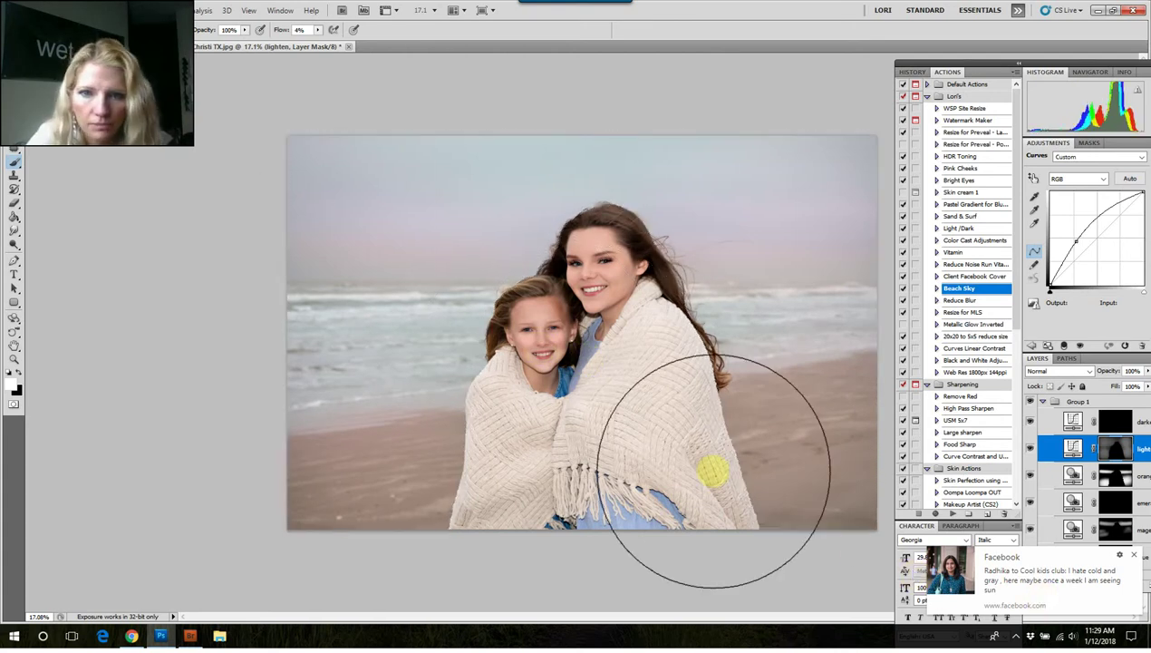
{"action": "mouse_move", "coordinate": [568, 295]}
{"action": "left_mouse_down"}
{"action": "mouse_move", "coordinate": [605, 292]}
{"action": "mouse_move", "coordinate": [561, 324]}
{"action": "mouse_move", "coordinate": [430, 341]}
{"action": "mouse_move", "coordinate": [402, 324]}
{"action": "mouse_move", "coordinate": [777, 305]}
{"action": "mouse_move", "coordinate": [801, 241]}
{"action": "mouse_move", "coordinate": [730, 172]}
{"action": "mouse_move", "coordinate": [361, 130]}
{"action": "mouse_move", "coordinate": [351, 163]}
{"action": "mouse_move", "coordinate": [616, 253]}
{"action": "left_mouse_up"}
{"action": "left_click", "coordinate": [814, 543]}
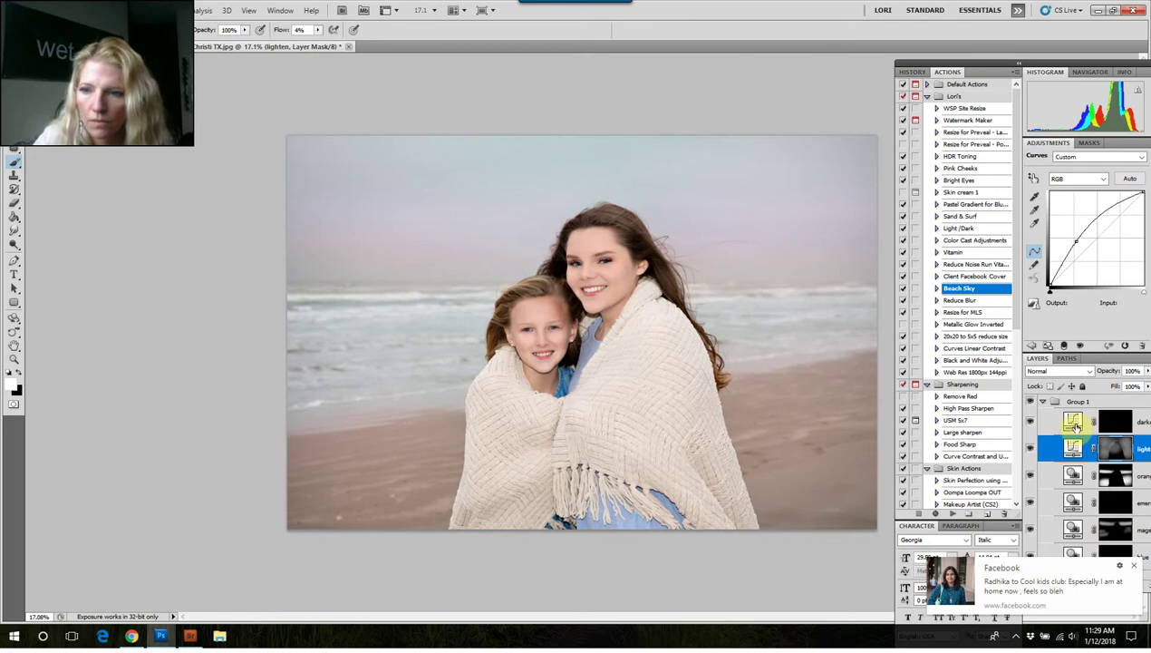
{"action": "scroll", "coordinate": [1042, 408], "scroll_direction": "down", "scroll_amount": 2}
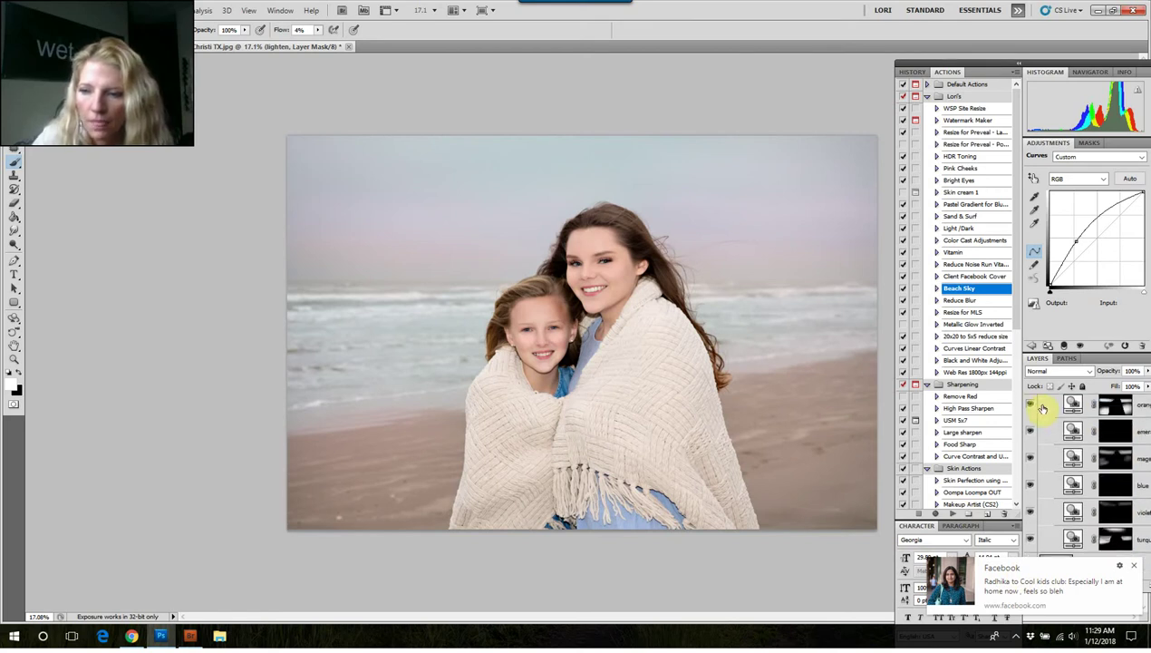
{"action": "scroll", "coordinate": [1042, 408], "scroll_direction": "up", "scroll_amount": 2}
Zoom out and save the current edits as Snapshot 1 in the History panel
{"action": "key", "text": "ctrl+minus"}
{"action": "key", "text": "ctrl+minus"}
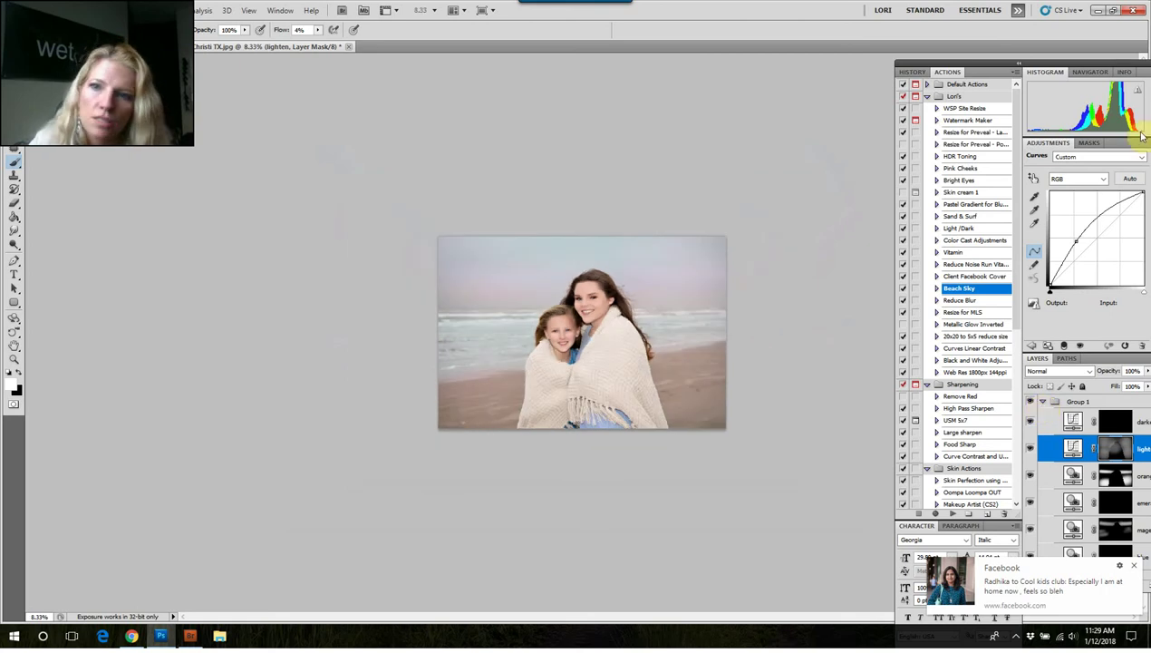
{"action": "left_click", "coordinate": [912, 72]}
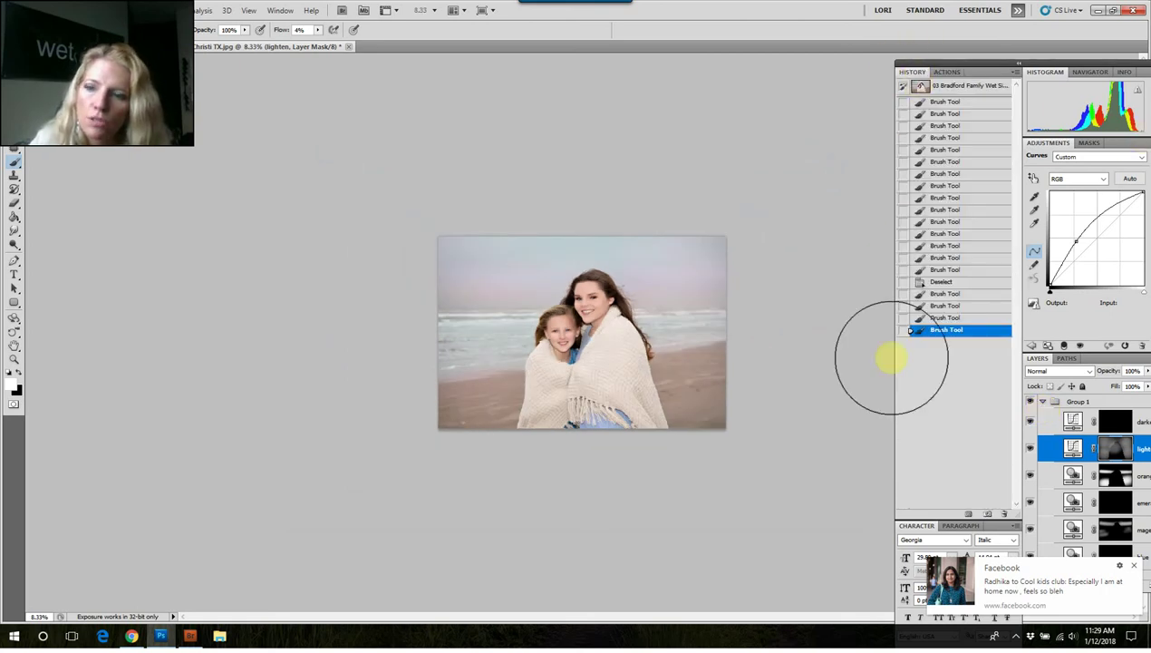
{"action": "left_click", "coordinate": [987, 514]}
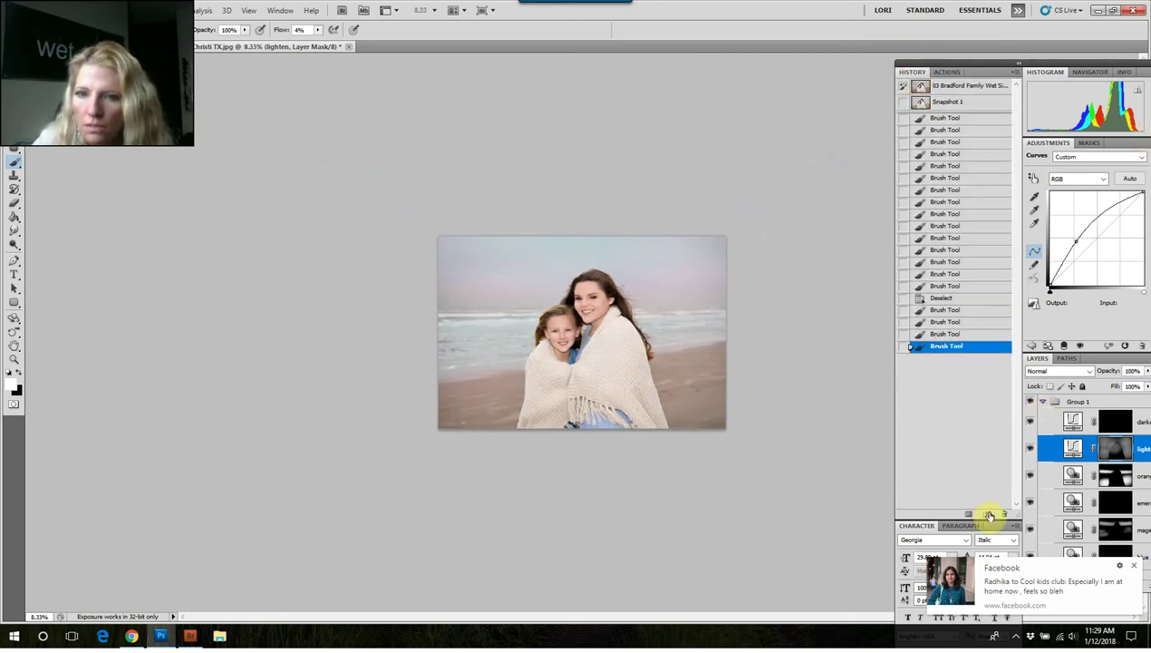
Toggle repeatedly between the original photo and Snapshot 1, ending on Snapshot 1
{"action": "left_click", "coordinate": [947, 87]}
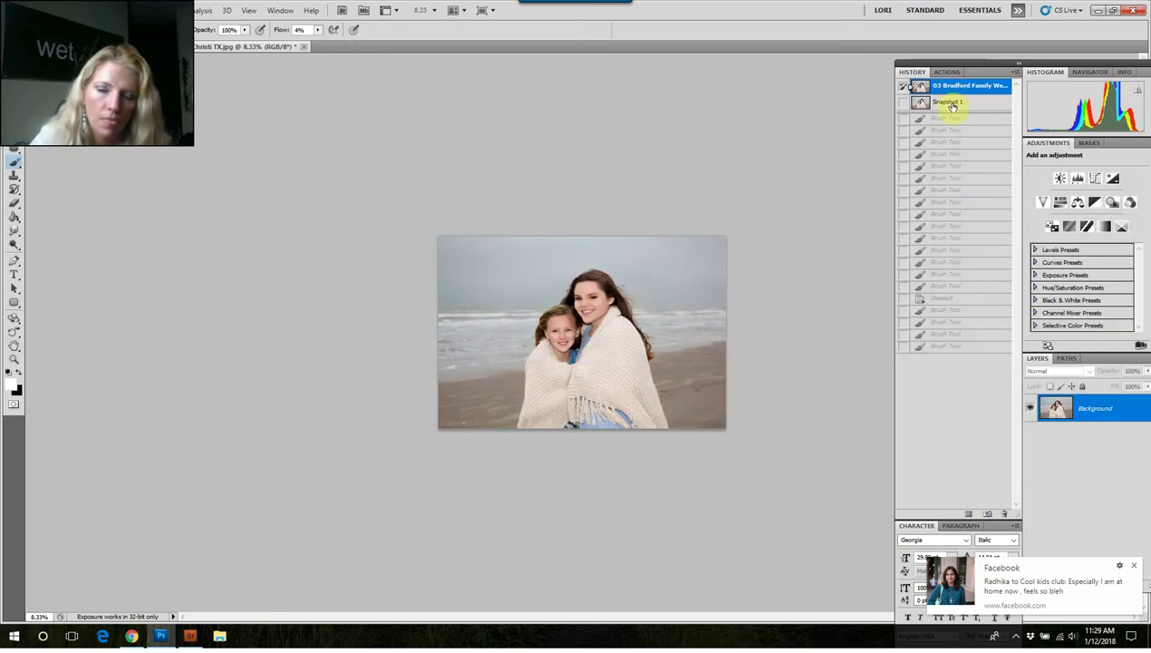
{"action": "left_click", "coordinate": [952, 104]}
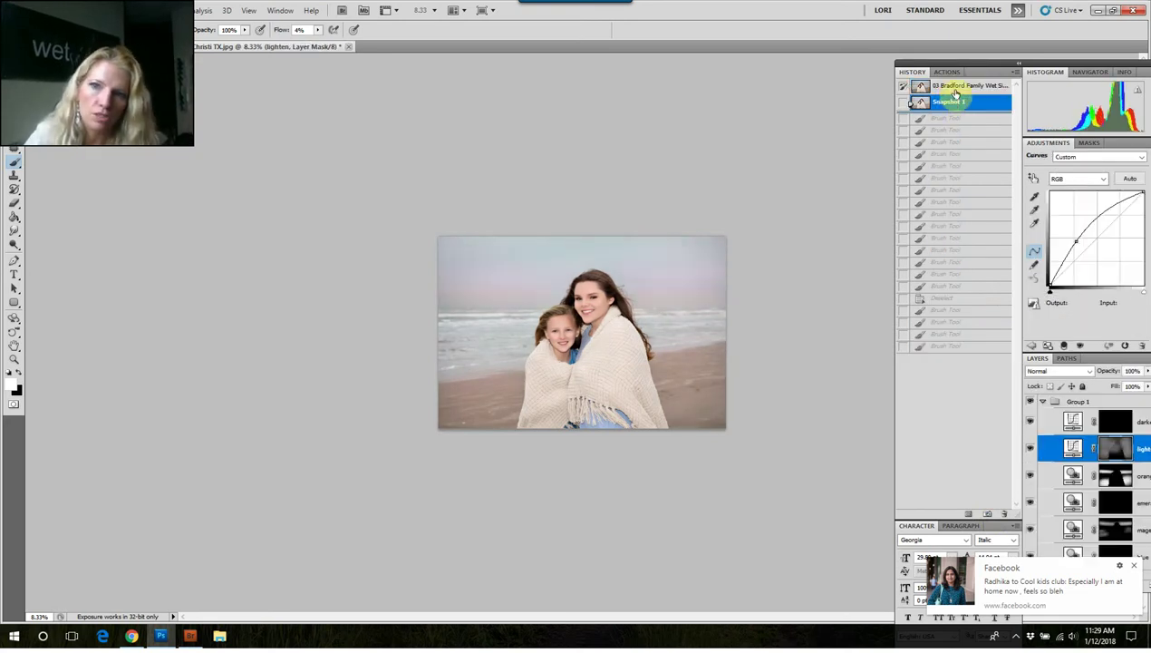
{"action": "left_click", "coordinate": [949, 87]}
{"action": "left_click", "coordinate": [955, 105]}
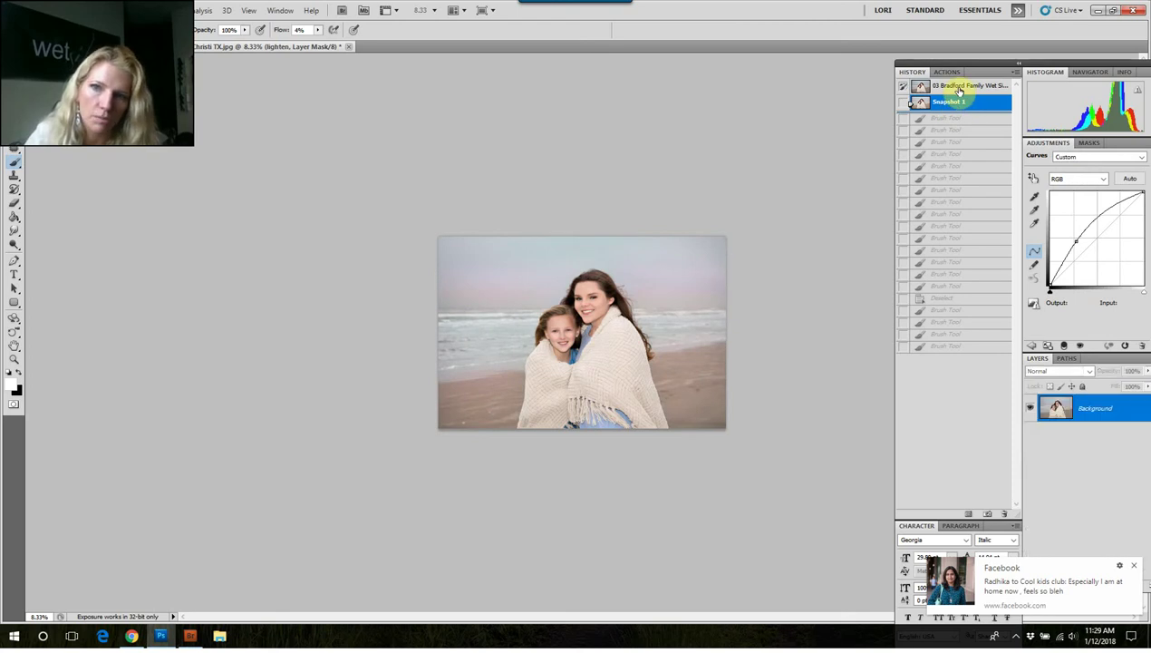
{"action": "left_click", "coordinate": [958, 88]}
{"action": "left_click", "coordinate": [957, 103]}
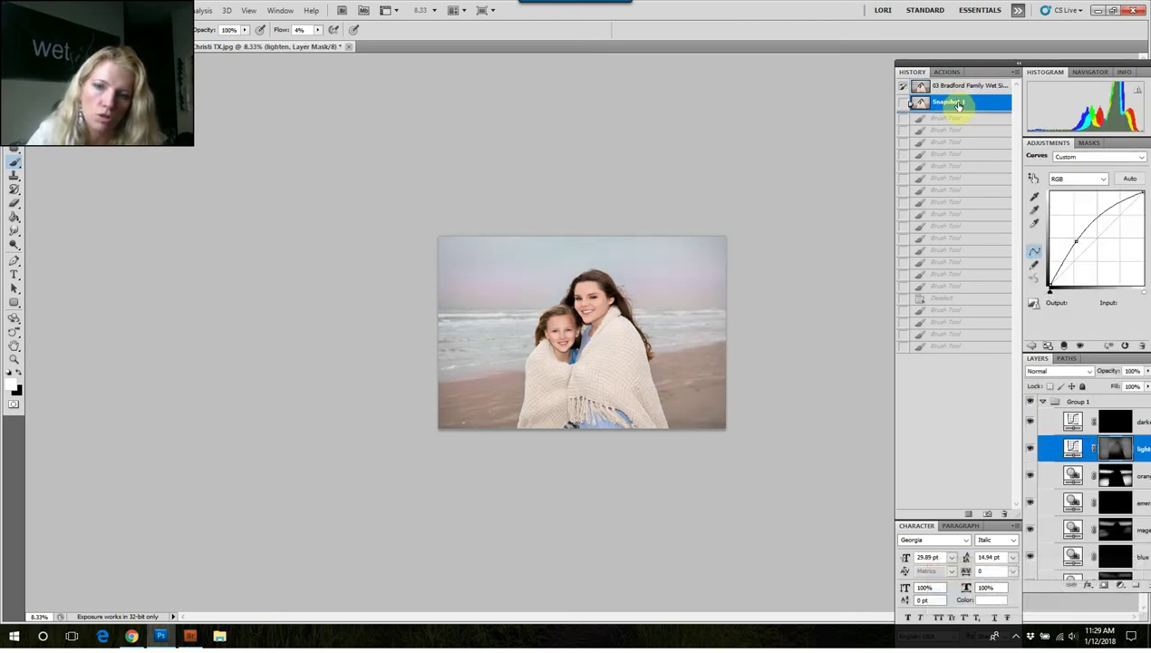
{"action": "left_click", "coordinate": [949, 86]}
{"action": "left_click", "coordinate": [954, 101]}
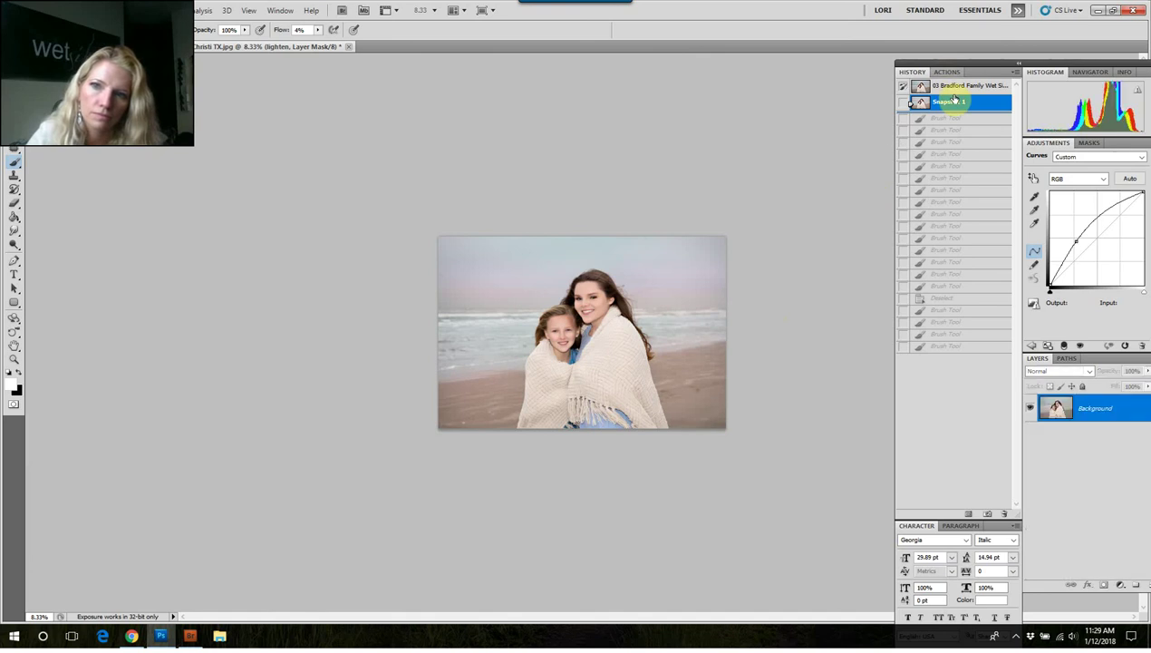
{"action": "left_click", "coordinate": [952, 86]}
{"action": "left_click", "coordinate": [954, 102]}
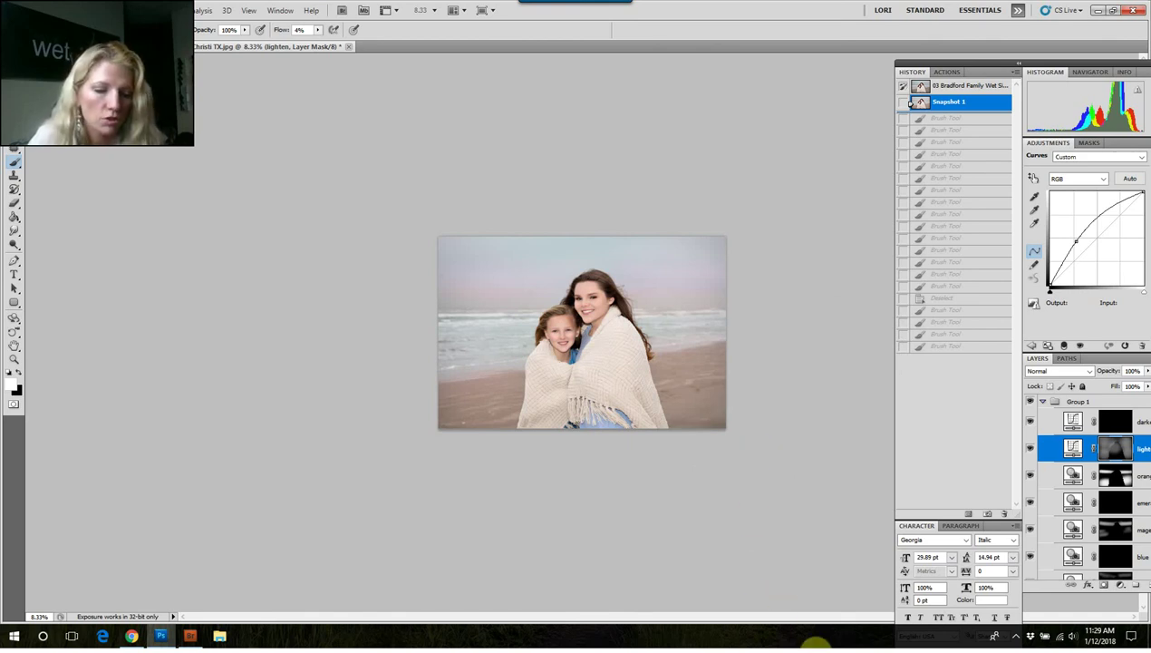
Merge Visible with Ctrl+Shift+E, baking the Beach Sky adjustments into the Background
{"action": "key", "text": "ctrl+shift+e"}
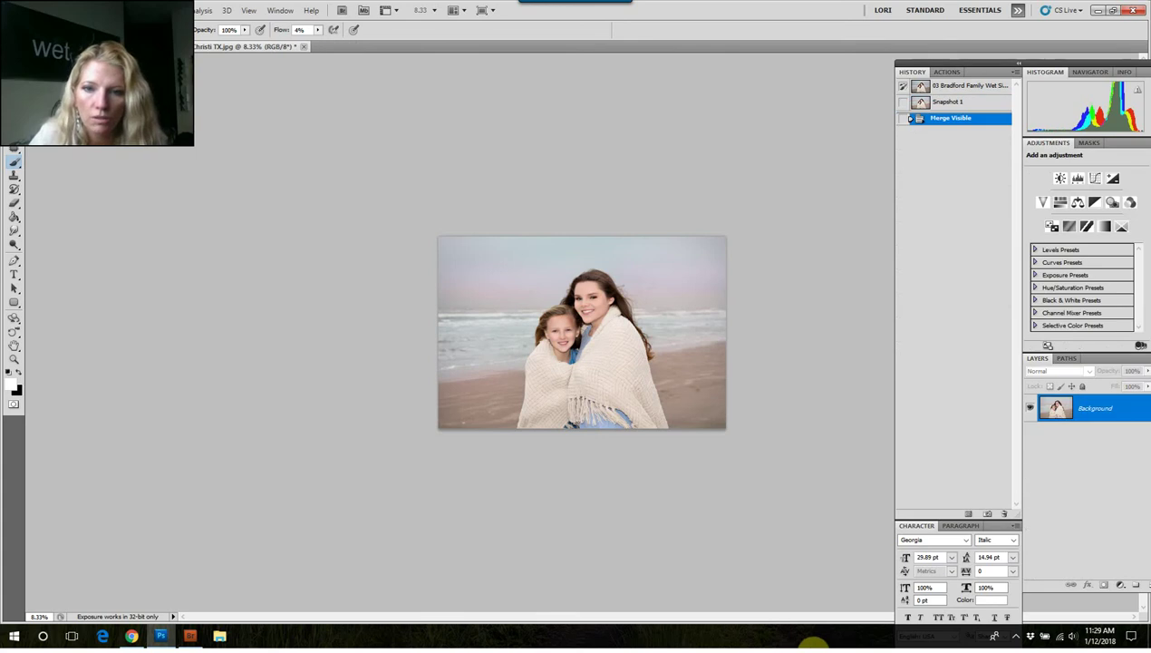